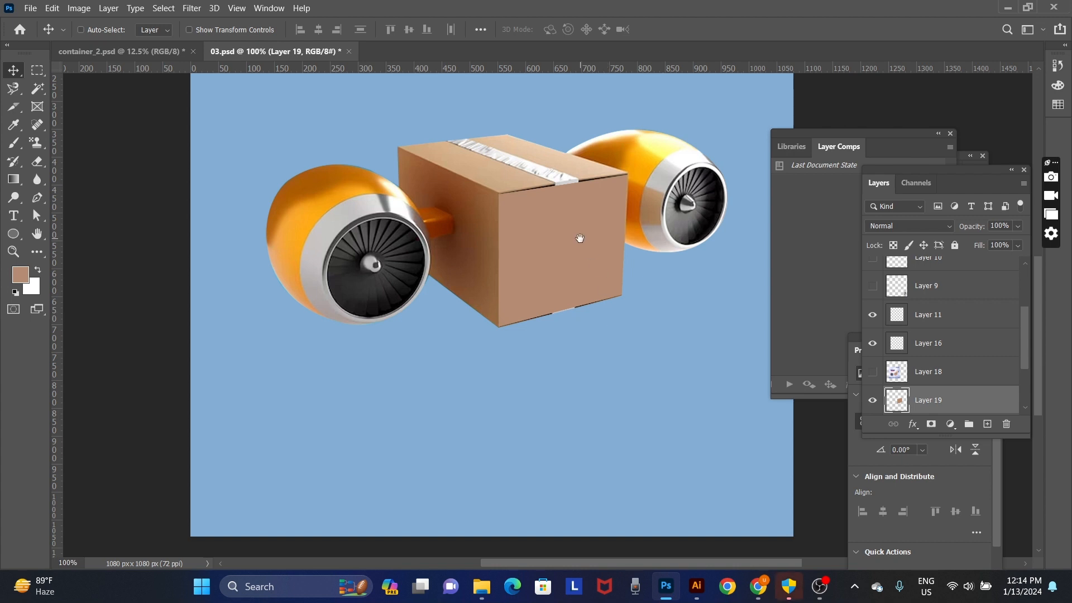
{"action": "left_click_drag", "start_coordinate": [579, 238], "coordinate": [465, 325]}
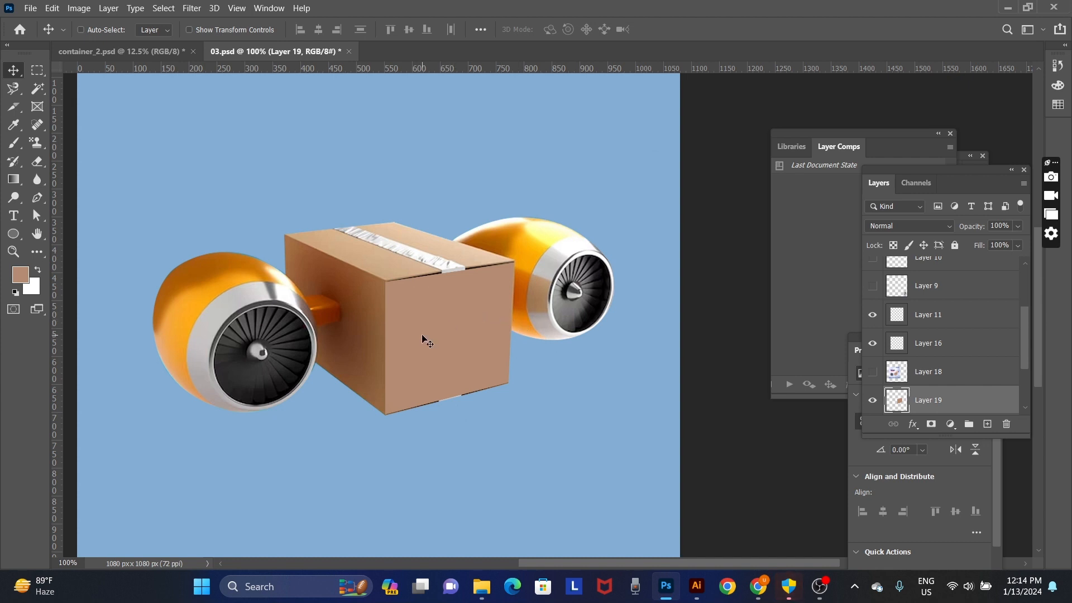
{"action": "key", "text": "ctrl+space"}
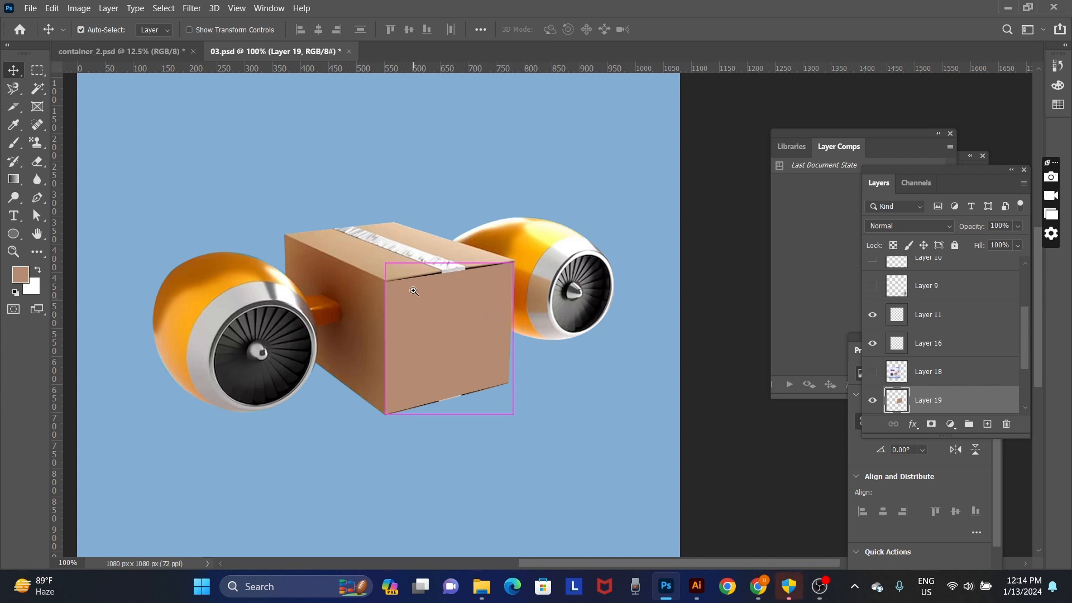
{"action": "left_click", "coordinate": [816, 588]}
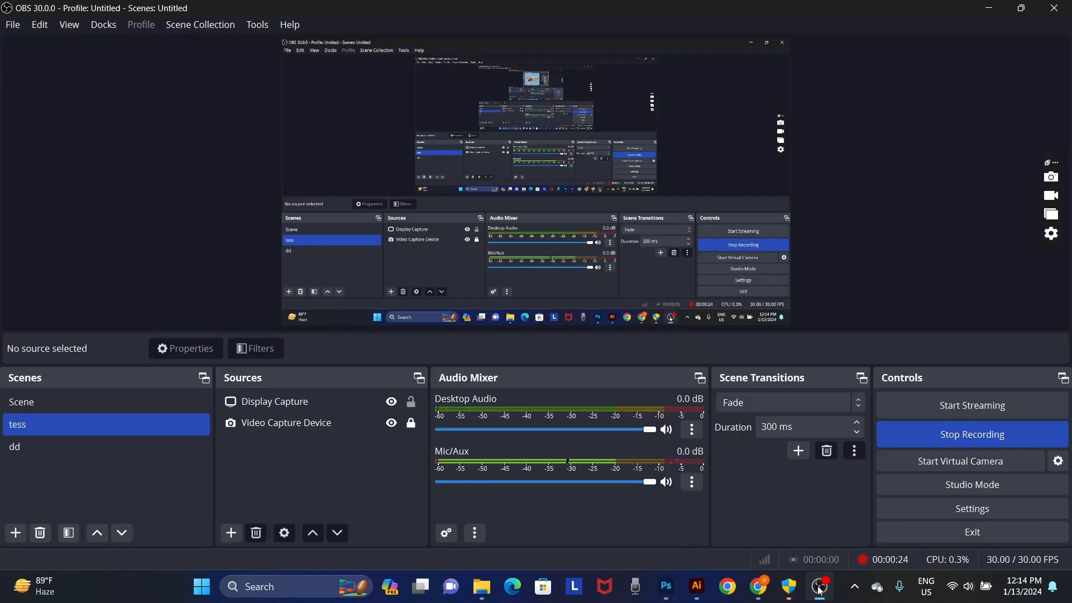
{"action": "left_click", "coordinate": [816, 589]}
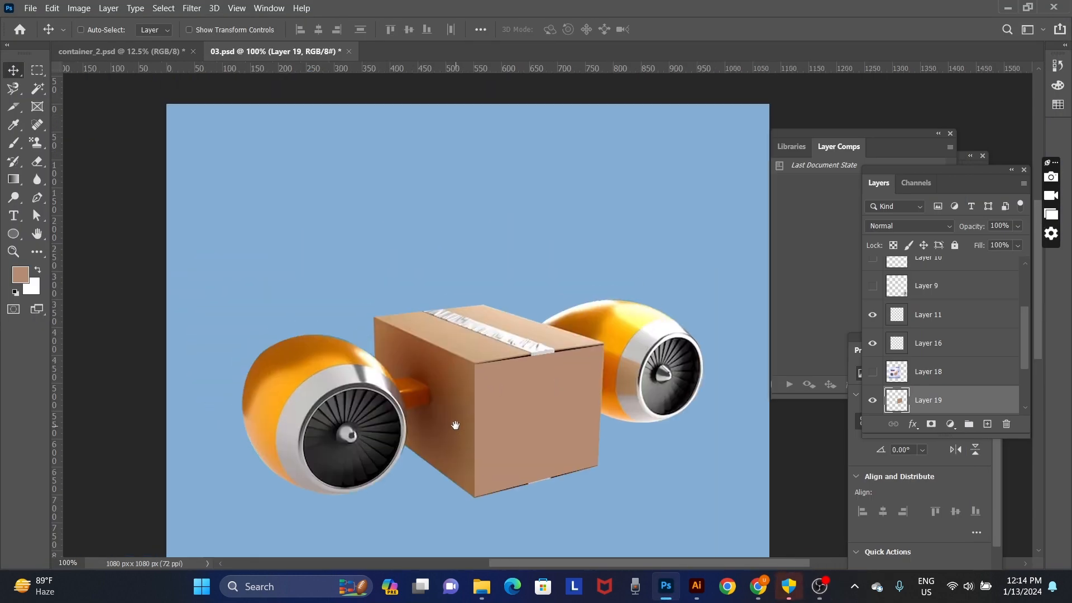
Trace the four corners of the box's top face with the Pen tool and convert the path to a selection.
{"action": "key", "text": "ctrl+plus"}
{"action": "right_click", "coordinate": [557, 365]}
{"action": "left_click", "coordinate": [571, 370]}
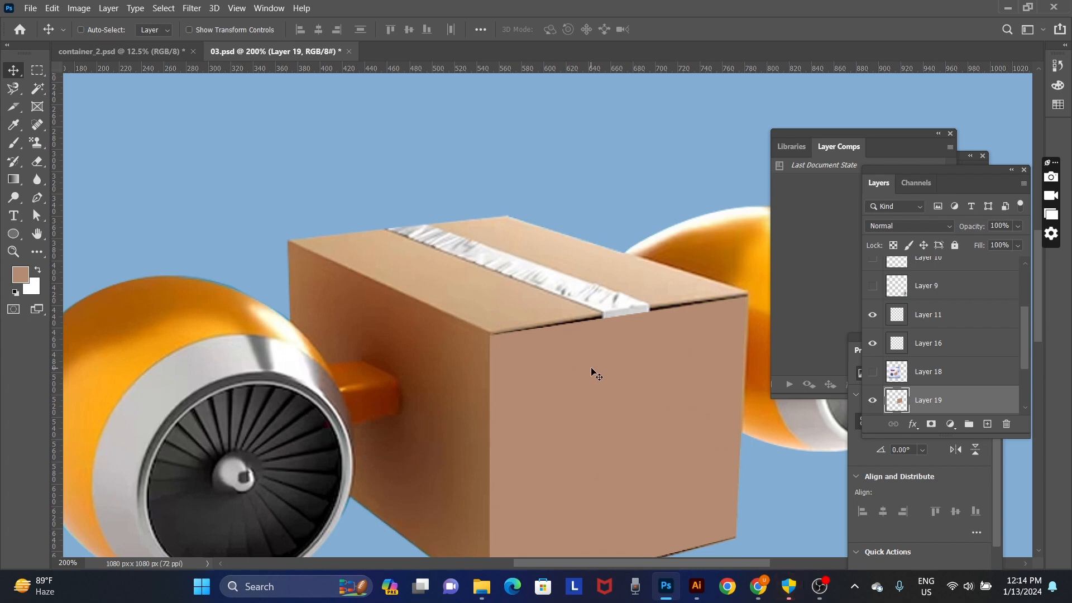
{"action": "key", "text": "p"}
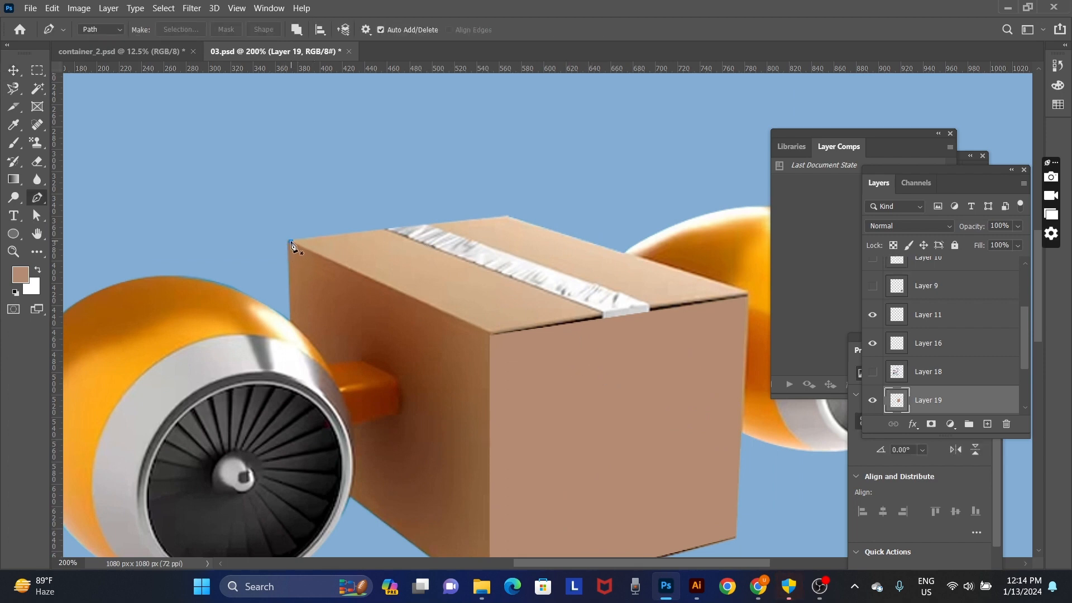
{"action": "left_click", "coordinate": [290, 242]}
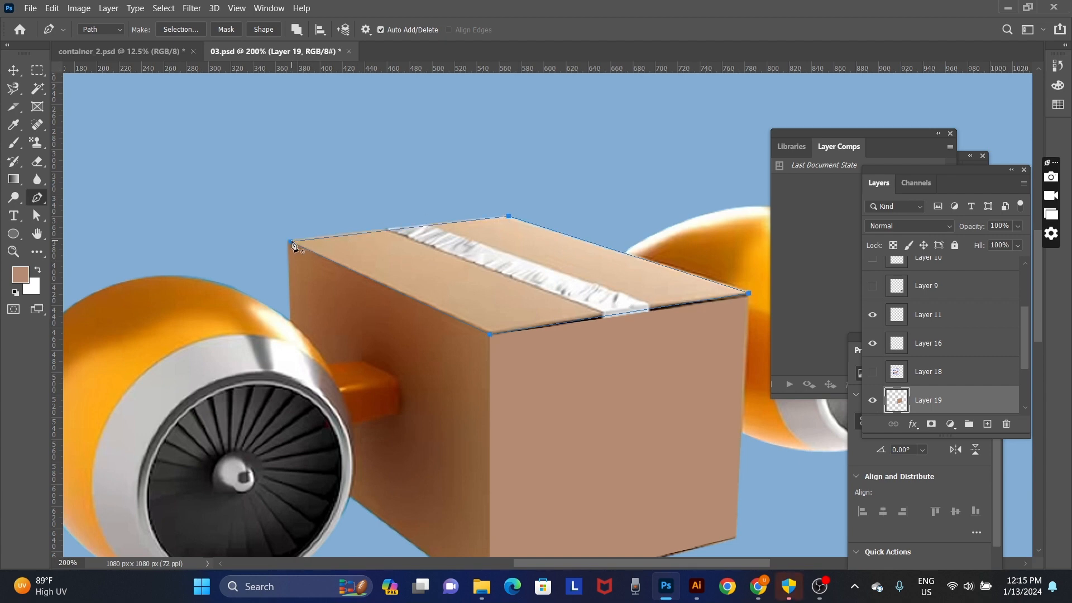
{"action": "key", "text": "ctrl+Return"}
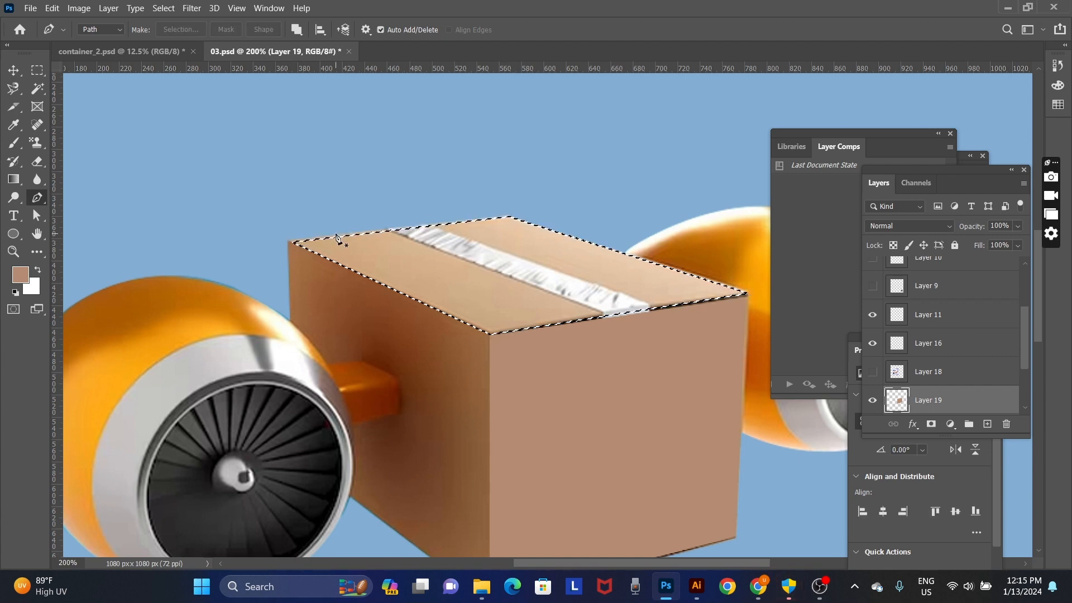
Paint over the tape on the box's top face with a tan colour sampled from the cardboard, and deselect.
{"action": "key", "text": "b"}
{"action": "left_click", "coordinate": [463, 236], "text": "alt"}
{"action": "mouse_move", "coordinate": [420, 240]}
{"action": "left_mouse_down"}
{"action": "mouse_move", "coordinate": [319, 236]}
{"action": "mouse_move", "coordinate": [376, 291]}
{"action": "mouse_move", "coordinate": [443, 256]}
{"action": "mouse_move", "coordinate": [489, 305]}
{"action": "mouse_move", "coordinate": [634, 268]}
{"action": "left_mouse_up"}
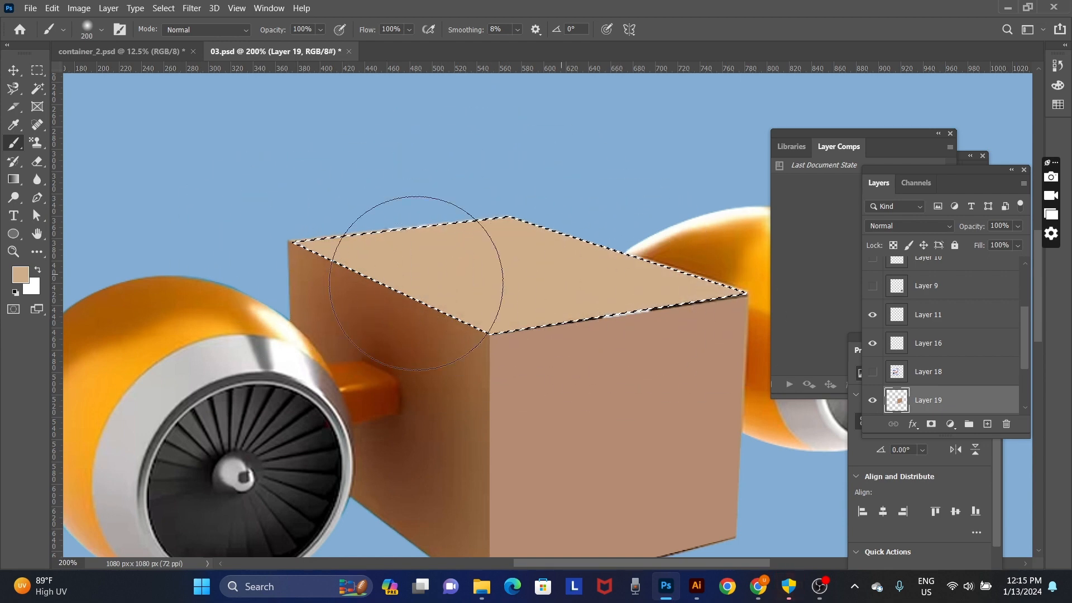
{"action": "key", "text": "ctrl+d"}
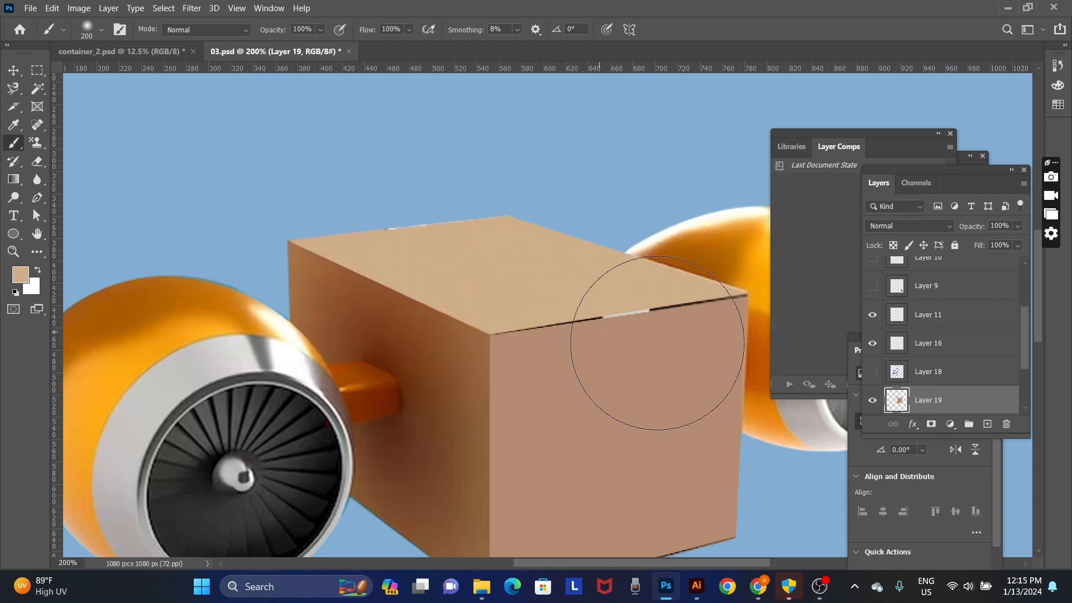
Lock the transparent pixels of Layer 19 and reduce the brush size to 100.
{"action": "left_click", "coordinate": [893, 246]}
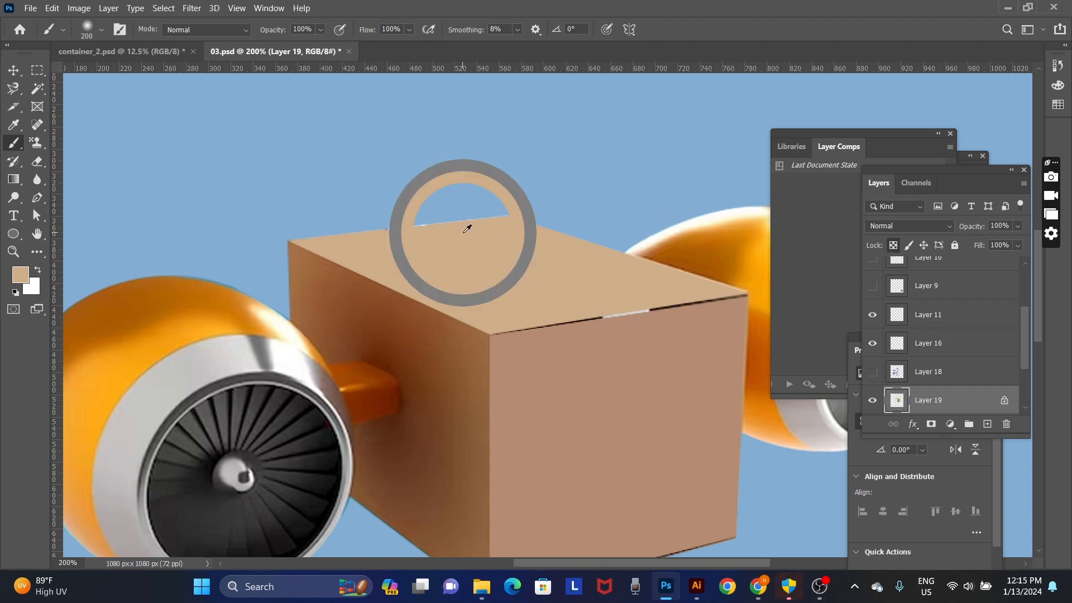
{"action": "key", "text": "bracketleft"}
{"action": "key", "text": "bracketleft"}
{"action": "key", "text": "bracketleft"}
{"action": "key", "text": "bracketleft"}
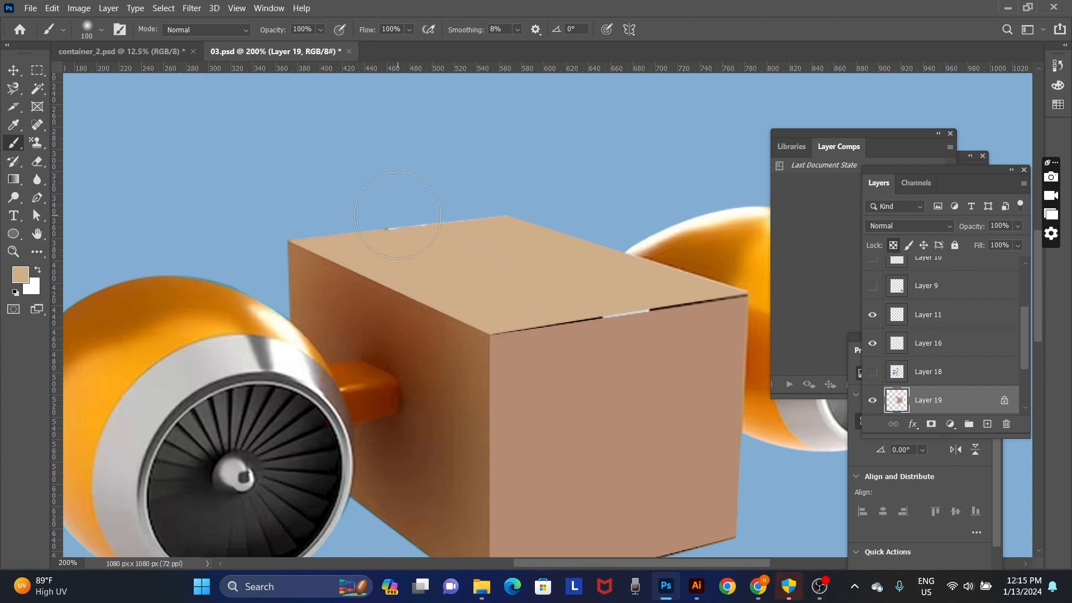
Select Layer 17 and paint the leftover white tape along the box's rear top edge with the tan colour.
{"action": "key", "text": "v"}
{"action": "left_click_drag", "start_coordinate": [502, 279], "coordinate": [549, 255]}
{"action": "scroll", "coordinate": [446, 245], "scroll_direction": "up", "scroll_amount": 1}
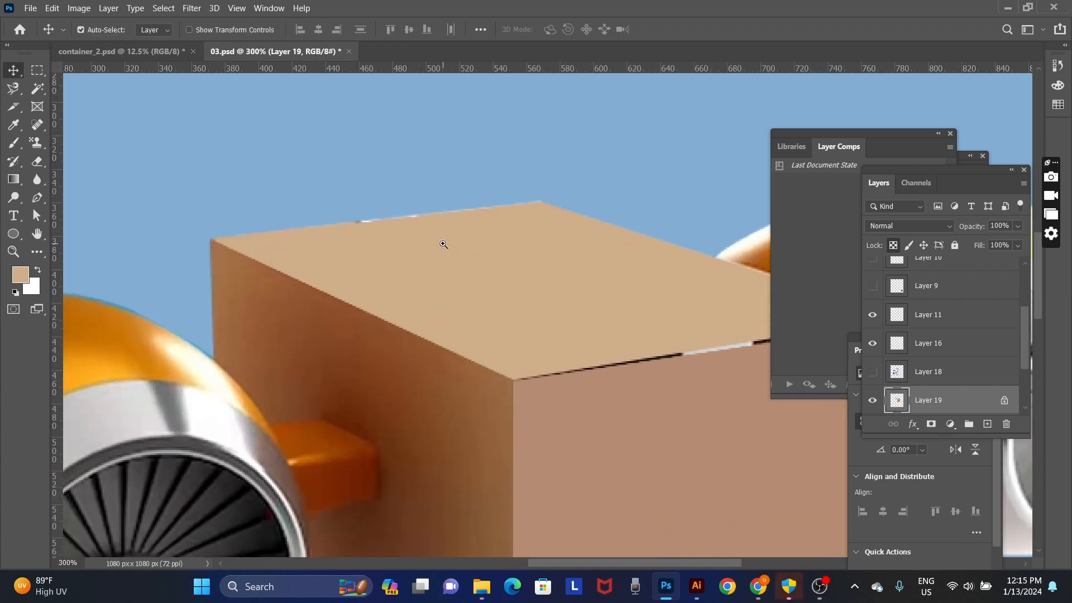
{"action": "right_click", "coordinate": [428, 408]}
{"action": "left_click", "coordinate": [428, 408]}
{"action": "right_click", "coordinate": [430, 407]}
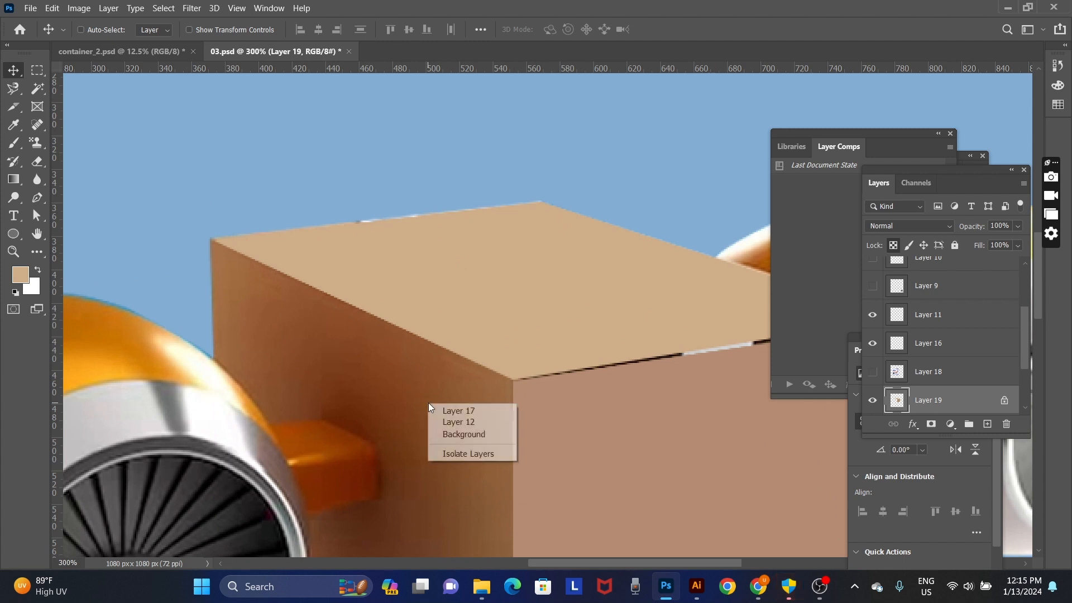
{"action": "left_click", "coordinate": [459, 411]}
{"action": "key", "text": "b"}
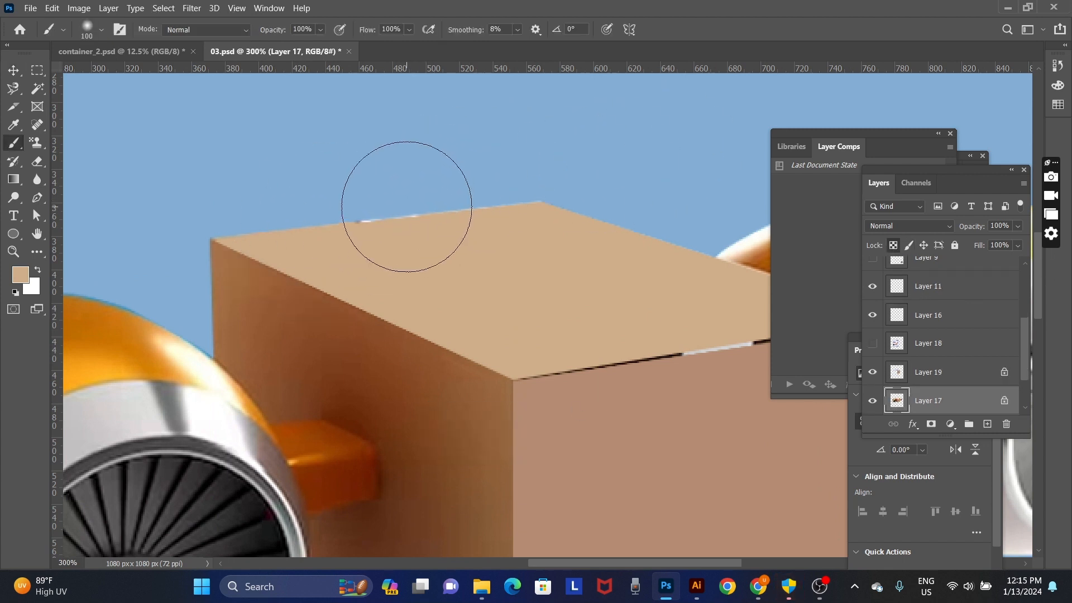
{"action": "scroll", "coordinate": [642, 386], "scroll_direction": "down", "scroll_amount": 1}
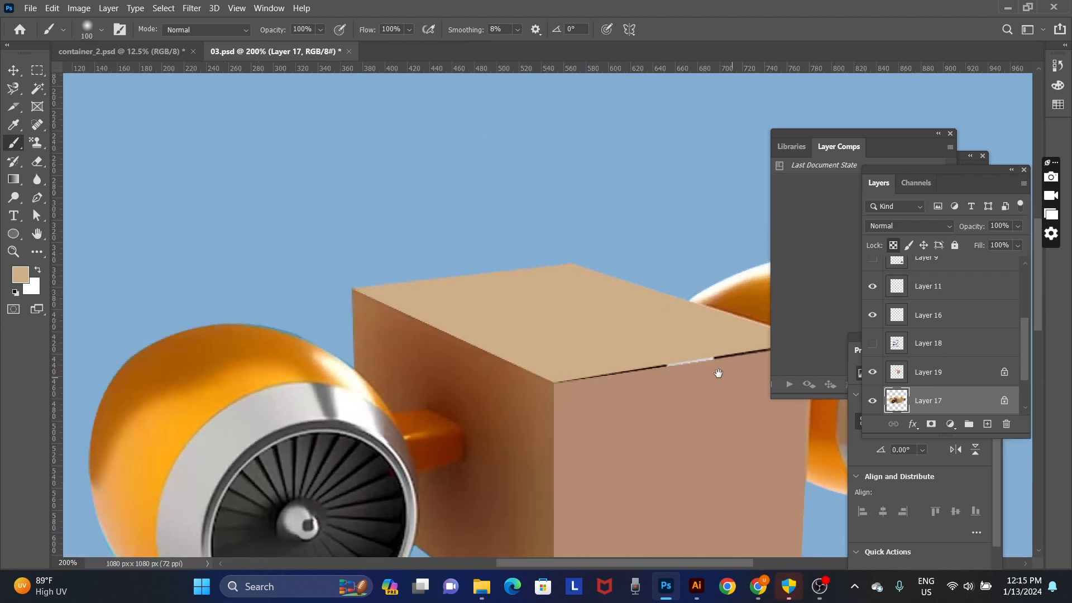
Sample the dark edge colour and paint over the white tape remnants on the front face's upper and lower edges.
{"action": "mouse_move", "coordinate": [713, 371]}
{"action": "left_mouse_down"}
{"action": "mouse_move", "coordinate": [562, 294]}
{"action": "mouse_move", "coordinate": [491, 292]}
{"action": "left_mouse_up"}
{"action": "left_click", "coordinate": [596, 282], "text": "ctrl"}
{"action": "left_click", "coordinate": [564, 278], "text": "alt"}
{"action": "scroll", "coordinate": [569, 319], "scroll_direction": "down", "scroll_amount": 1}
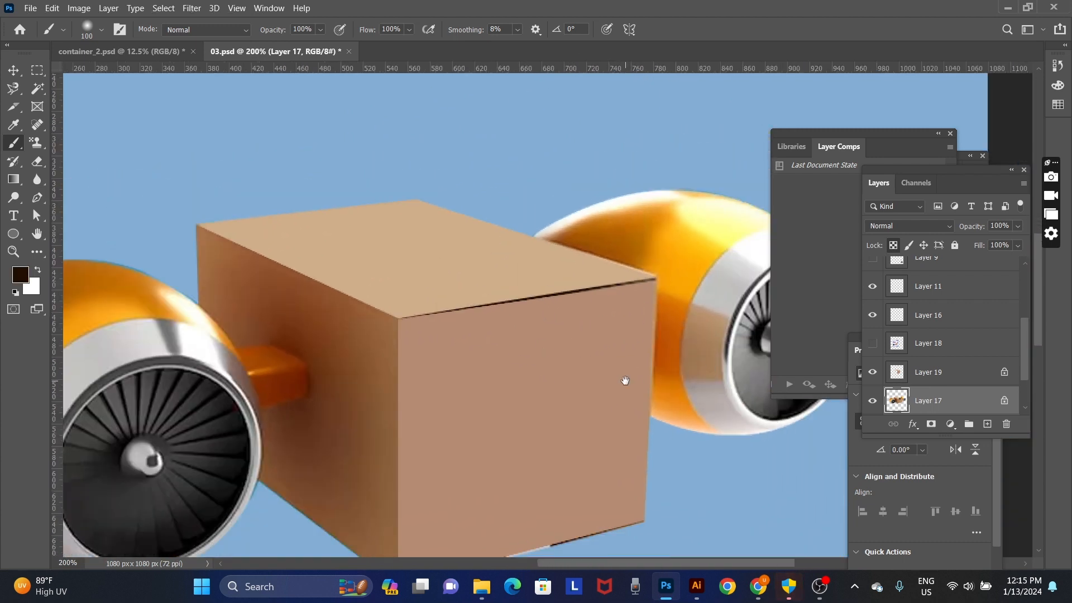
{"action": "left_click_drag", "start_coordinate": [622, 378], "coordinate": [589, 251]}
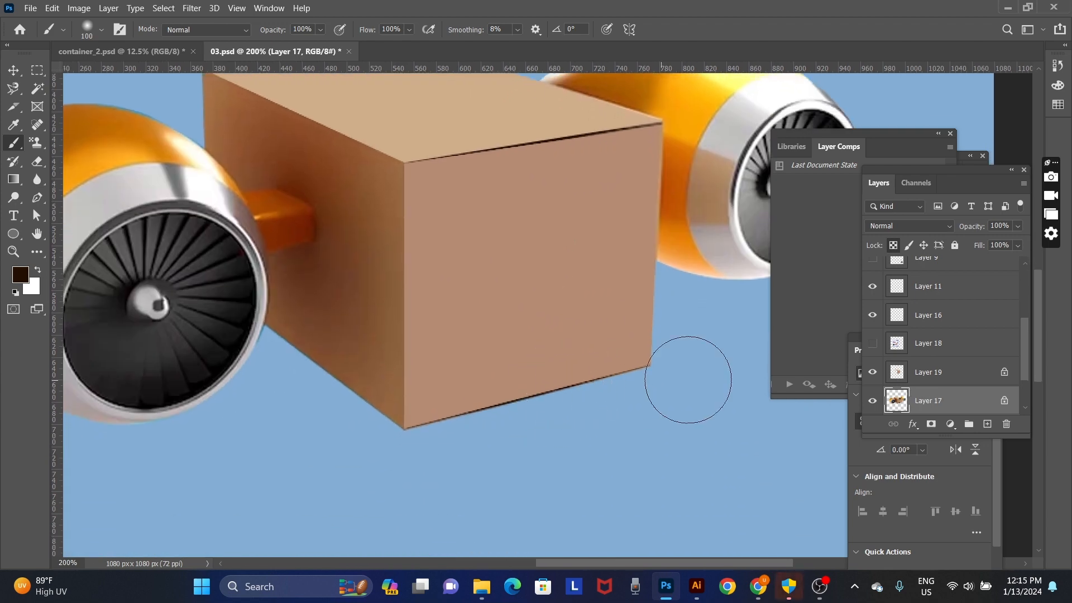
{"action": "key", "text": "v"}
{"action": "left_click", "coordinate": [521, 329], "text": "ctrl+alt"}
{"action": "left_click_drag", "start_coordinate": [495, 267], "coordinate": [491, 313]}
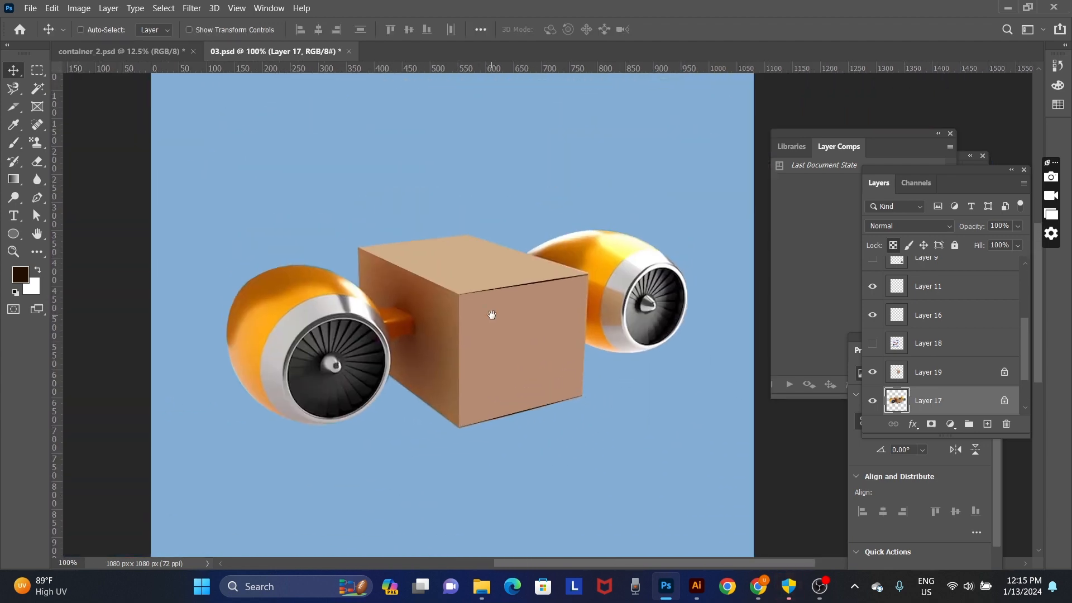
{"action": "left_click", "coordinate": [487, 363], "text": "ctrl"}
{"action": "left_click", "coordinate": [492, 361], "text": "ctrl+alt"}
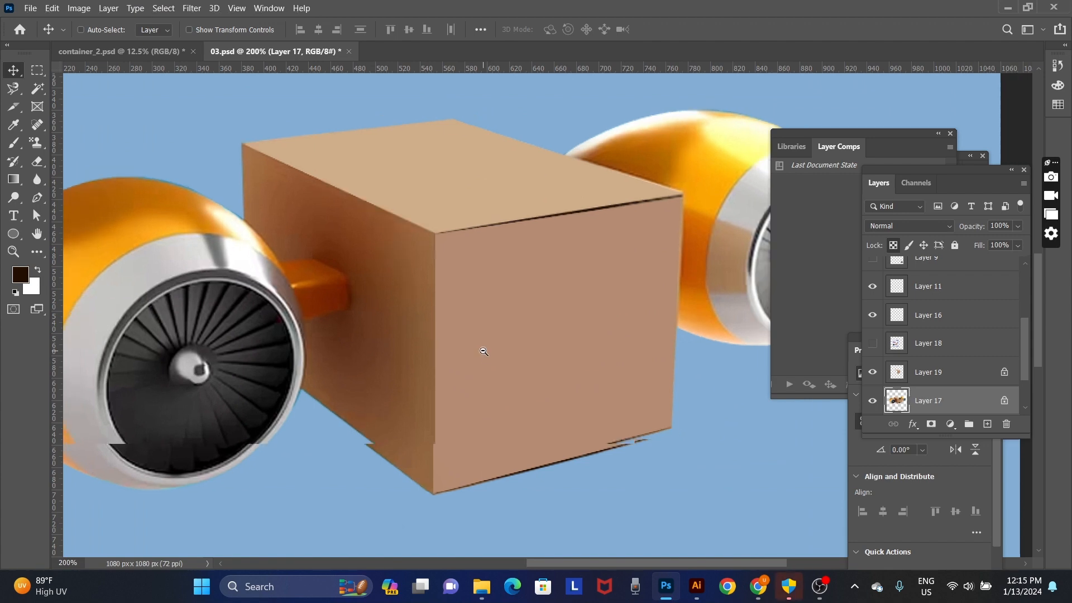
{"action": "left_click", "coordinate": [488, 350], "text": "ctrl+alt"}
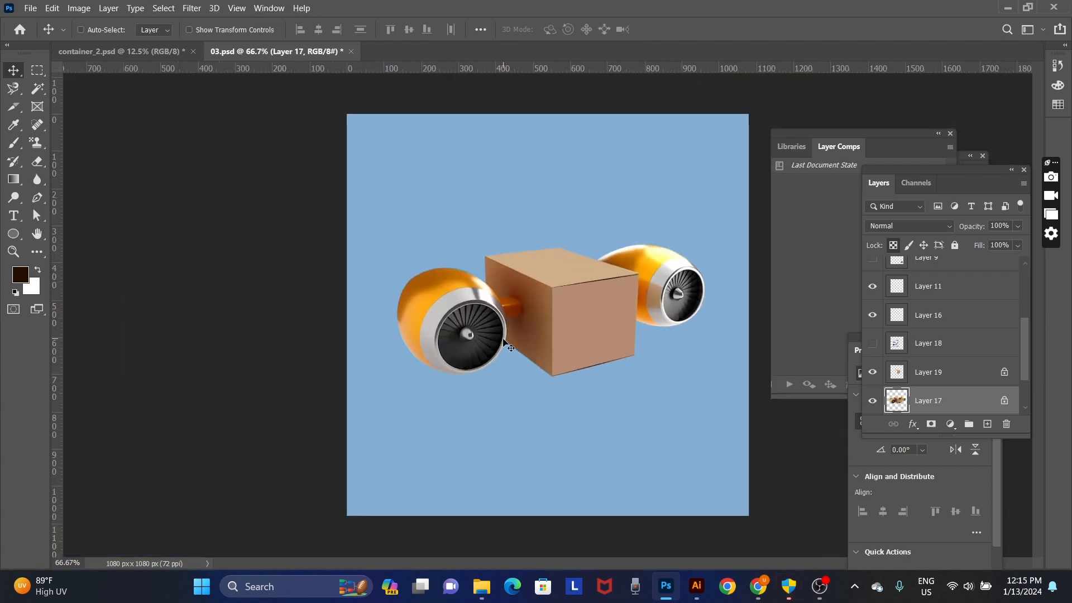
{"action": "key", "text": "b"}
Switch to Chrome and search Google for "cloud top", showing the image results.
{"action": "left_click", "coordinate": [758, 583]}
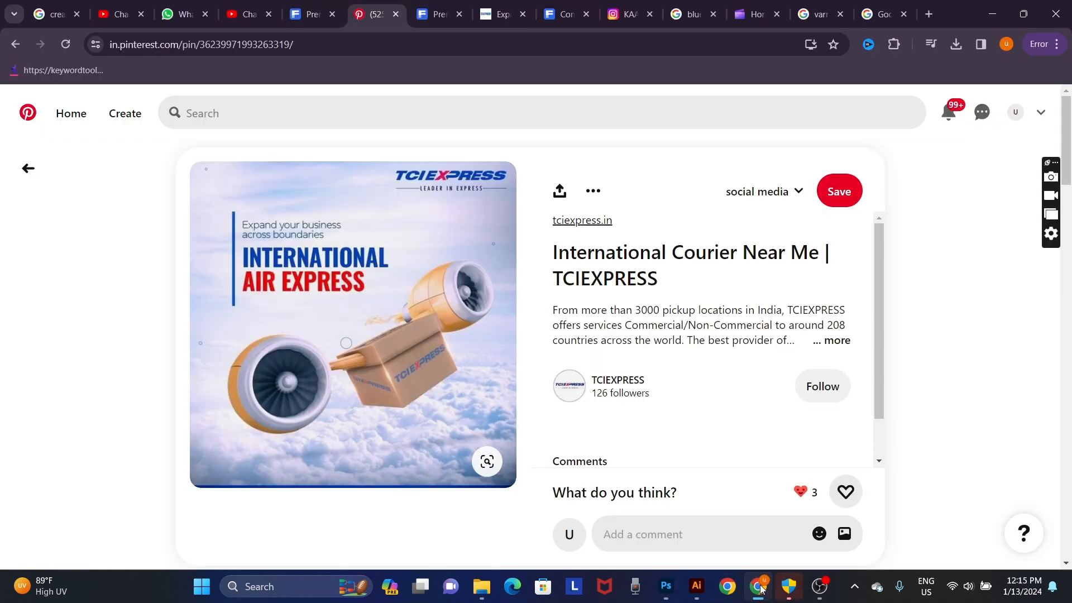
{"action": "left_click", "coordinate": [719, 24]}
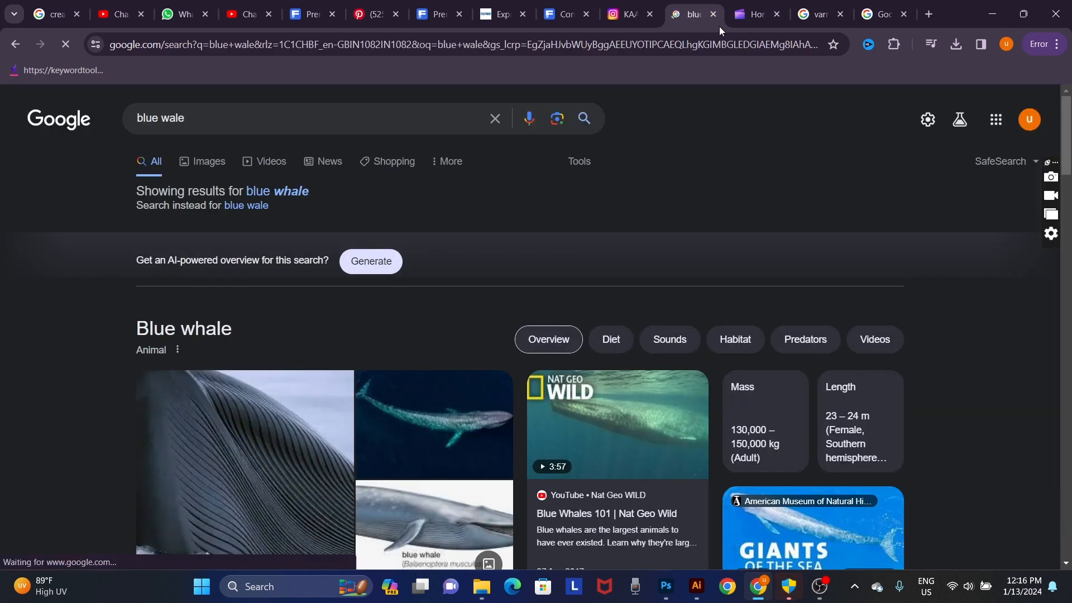
{"action": "left_click", "coordinate": [441, 49]}
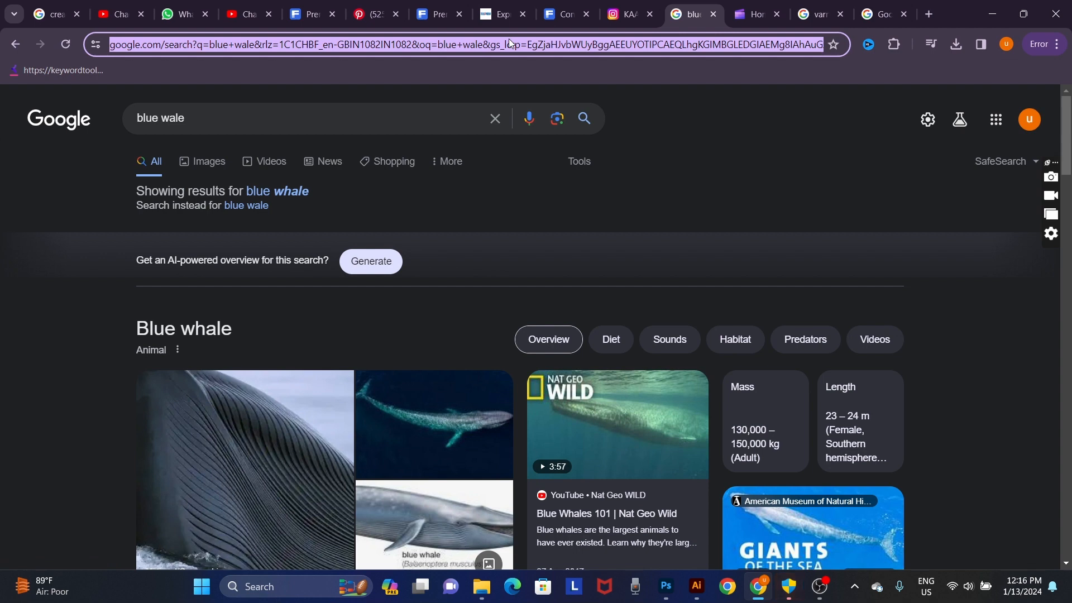
{"action": "type", "text": "cloud"}
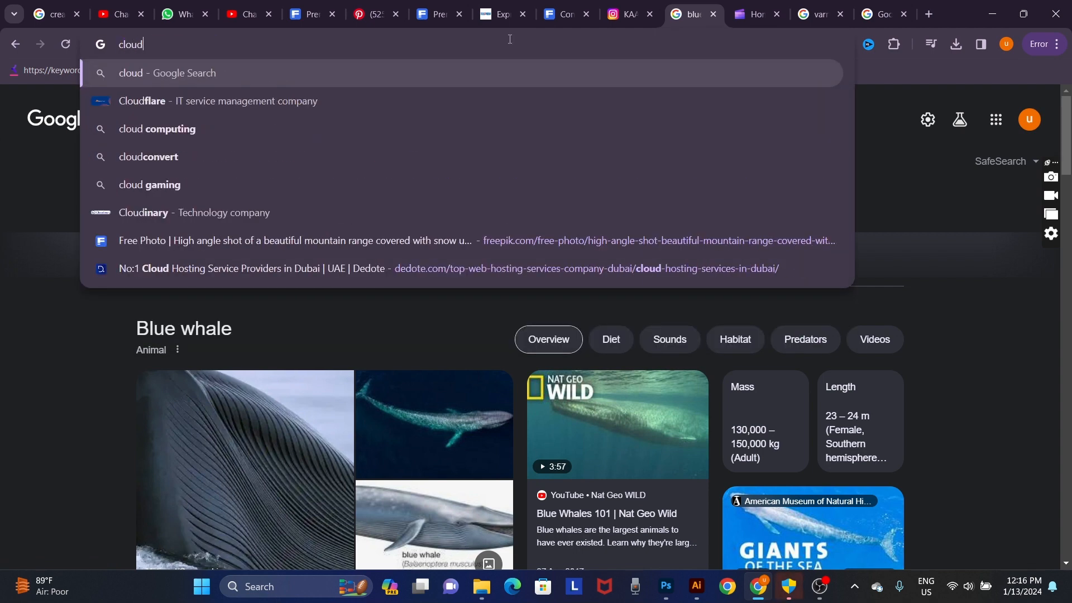
{"action": "type", "text": " top"}
{"action": "key", "text": "Return"}
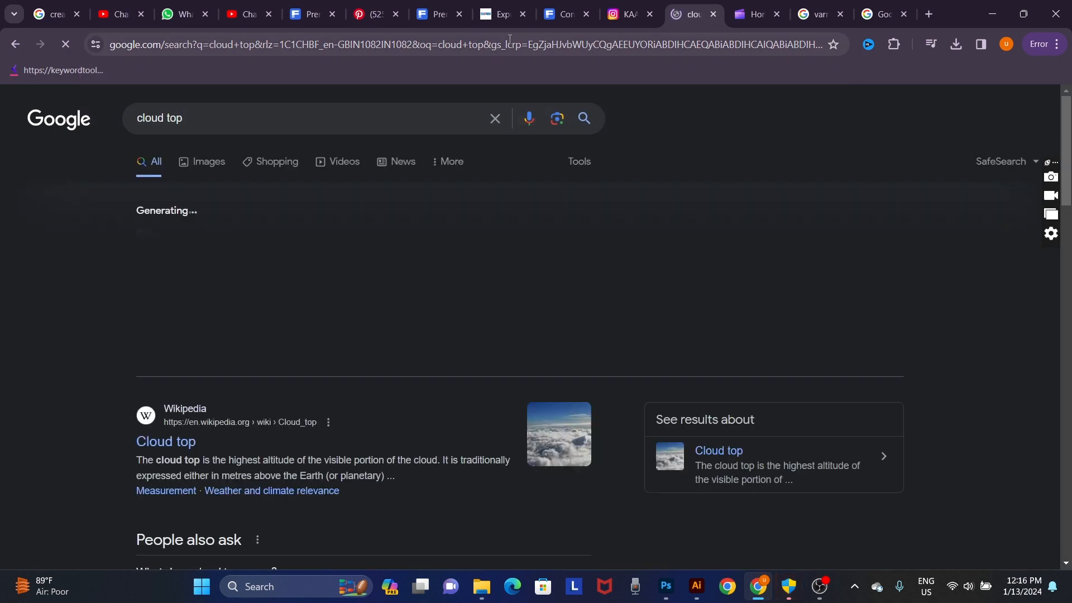
{"action": "left_click", "coordinate": [201, 163]}
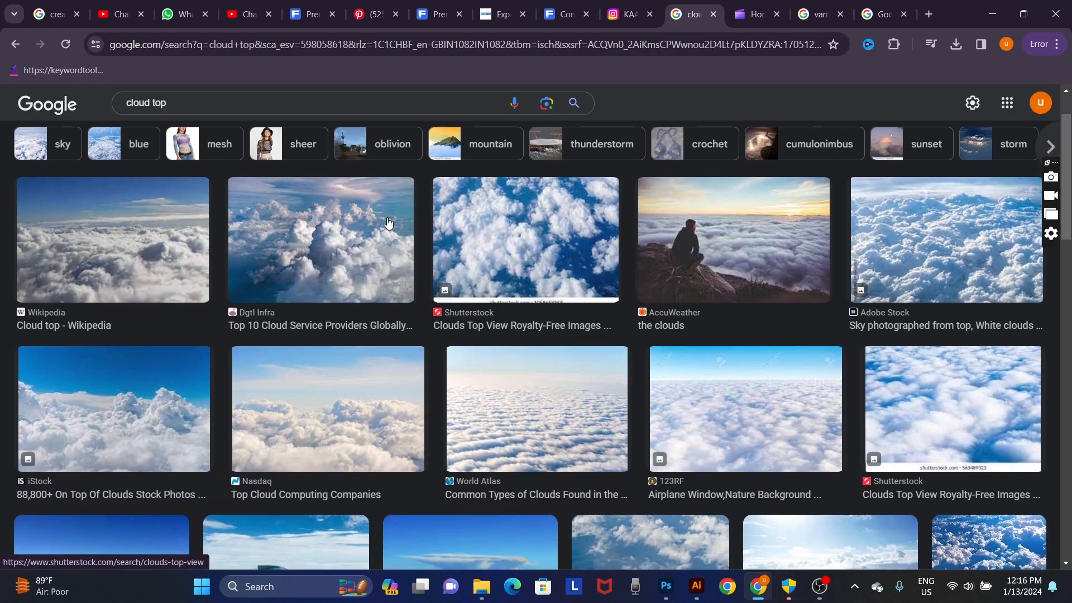
{"action": "scroll", "coordinate": [388, 223], "scroll_direction": "up", "scroll_amount": 1}
Re-enter "cloud top" as the search term, copy it, and search Freepik with it.
{"action": "left_click", "coordinate": [209, 115]}
{"action": "key", "text": "ctrl+a"}
{"action": "key", "text": "BackSpace"}
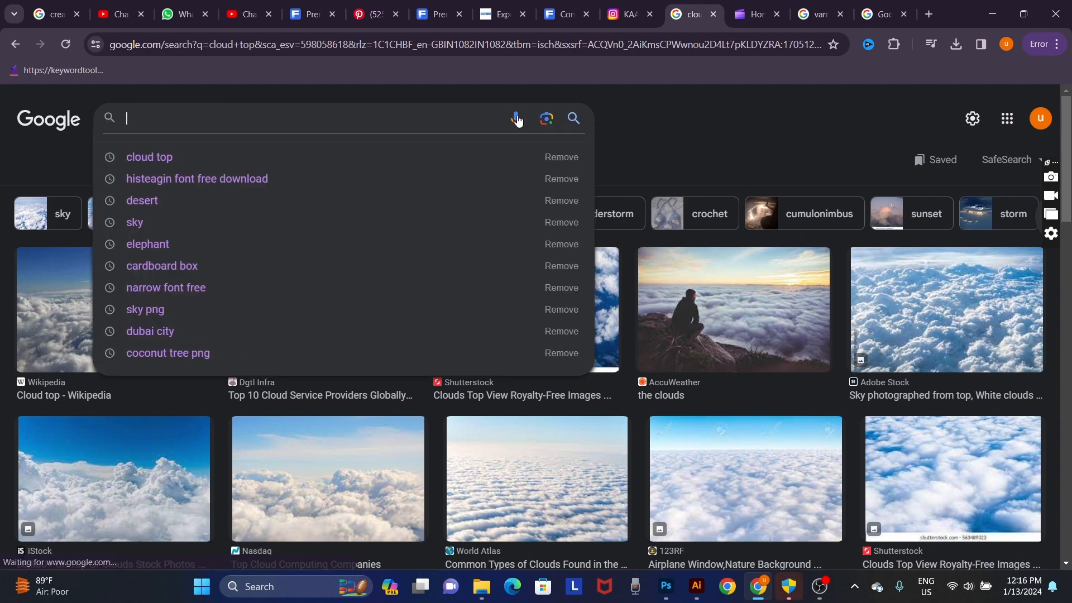
{"action": "left_click", "coordinate": [388, 123]}
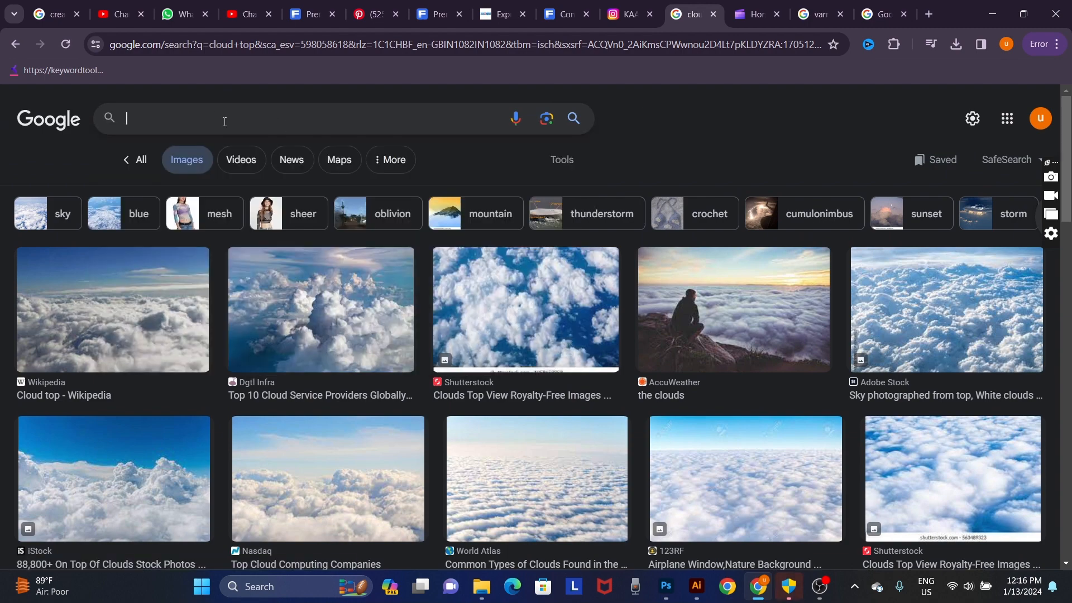
{"action": "type", "text": "cloud top"}
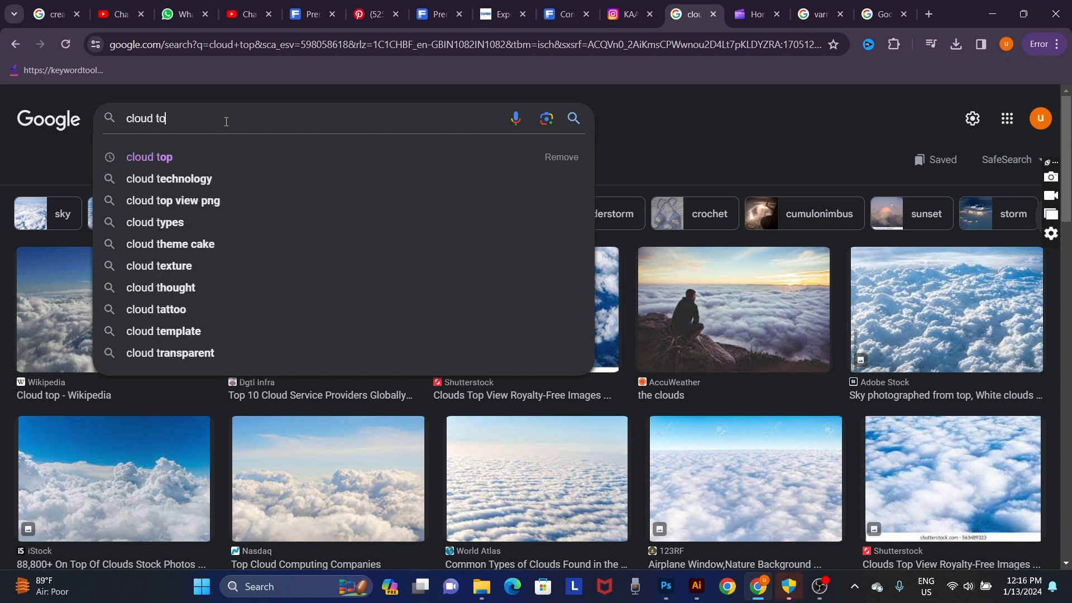
{"action": "key", "text": "ctrl+a"}
{"action": "left_click", "coordinate": [541, 16]}
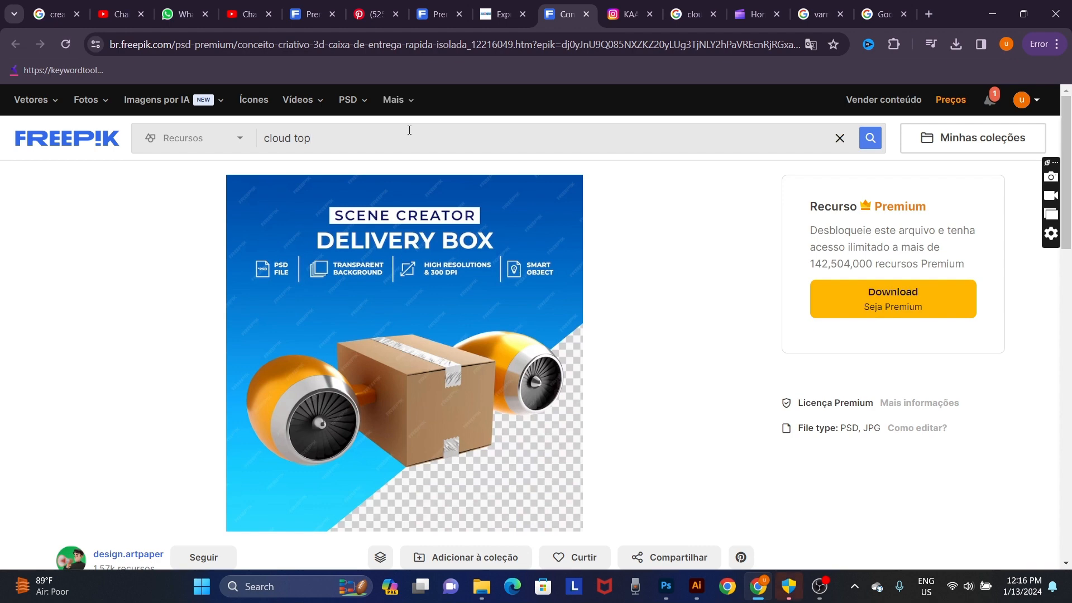
{"action": "key", "text": "Return"}
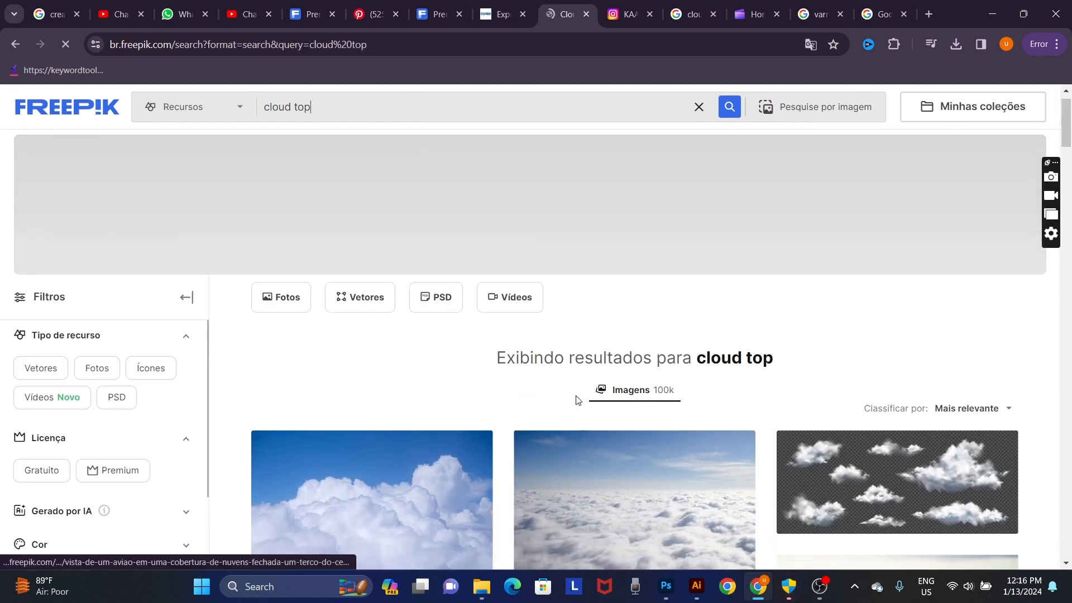
Browse the Freepik image results for a suitable cloud background photo.
{"action": "scroll", "coordinate": [727, 415], "scroll_direction": "down", "scroll_amount": 4}
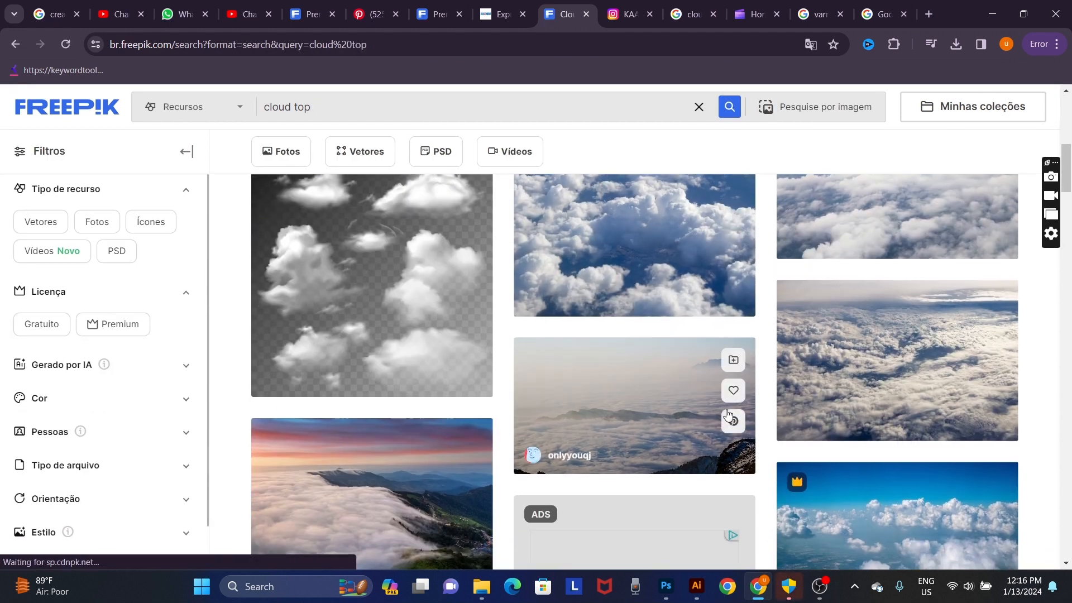
{"action": "scroll", "coordinate": [728, 414], "scroll_direction": "down", "scroll_amount": 3}
{"action": "scroll", "coordinate": [727, 414], "scroll_direction": "down", "scroll_amount": 4}
{"action": "scroll", "coordinate": [728, 413], "scroll_direction": "up", "scroll_amount": 6}
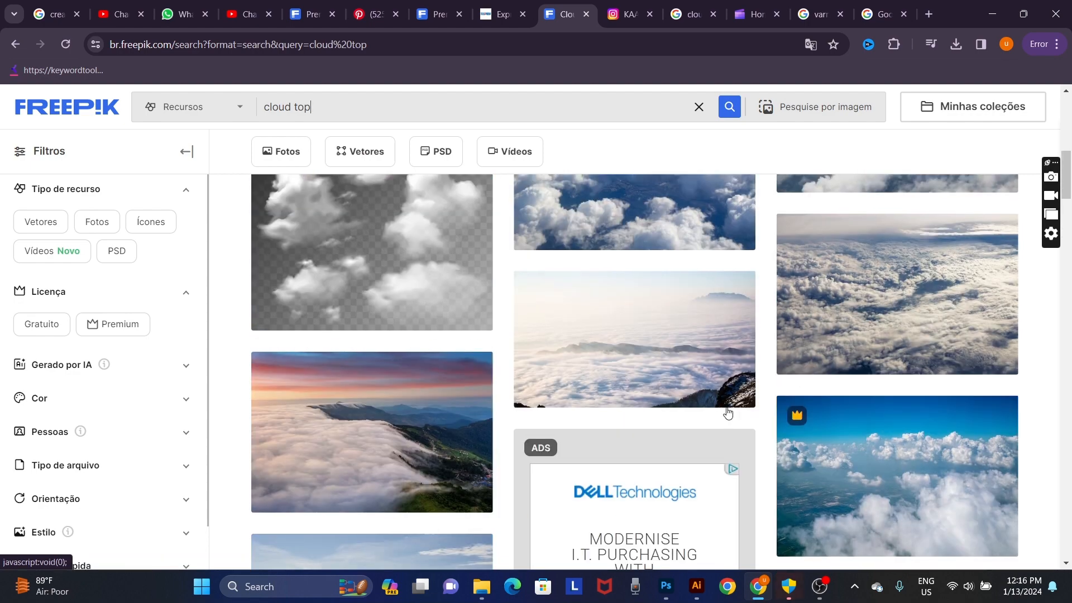
{"action": "scroll", "coordinate": [728, 415], "scroll_direction": "up", "scroll_amount": 5}
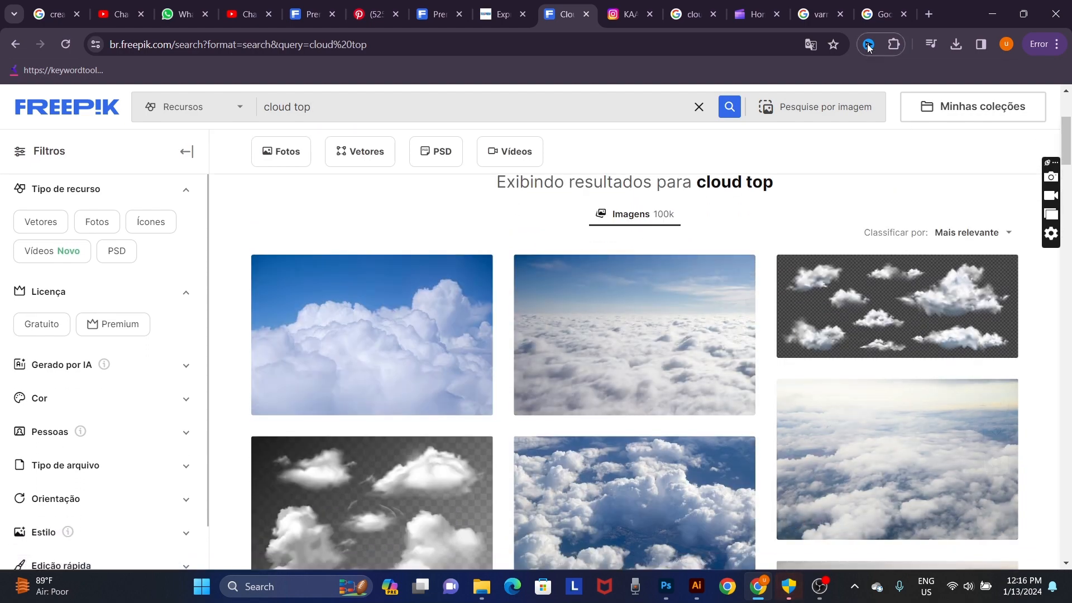
Return to the Google image results for "cloud top" and browse further down them.
{"action": "left_click", "coordinate": [884, 14]}
{"action": "left_click", "coordinate": [828, 16]}
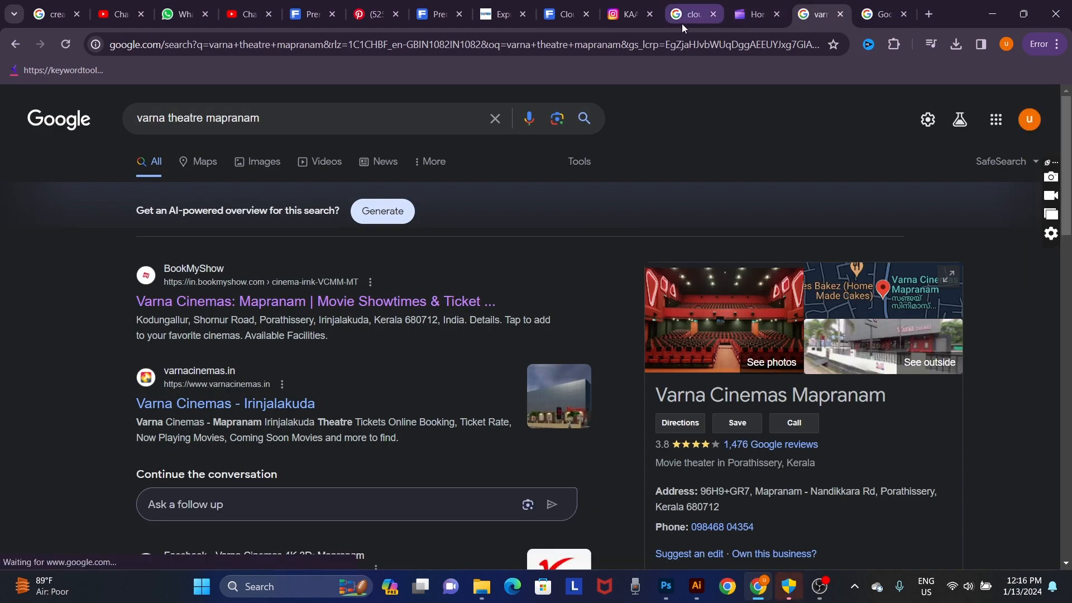
{"action": "left_click", "coordinate": [682, 23]}
{"action": "scroll", "coordinate": [698, 153], "scroll_direction": "down", "scroll_amount": 2}
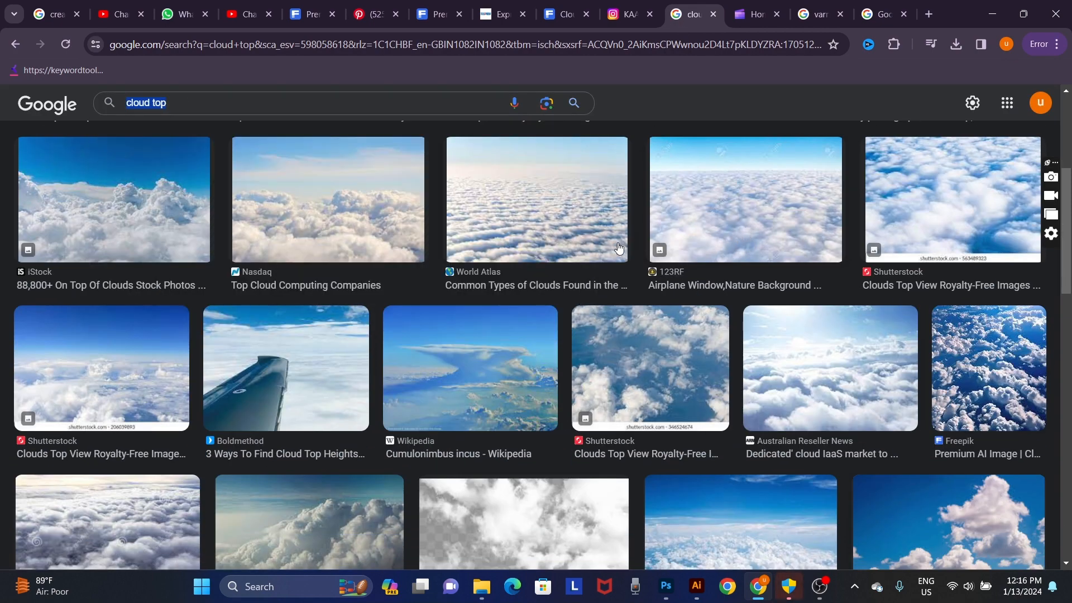
Preview the Nasdaq and iStock cloud photos, and copy the iStock image.
{"action": "left_click", "coordinate": [332, 201]}
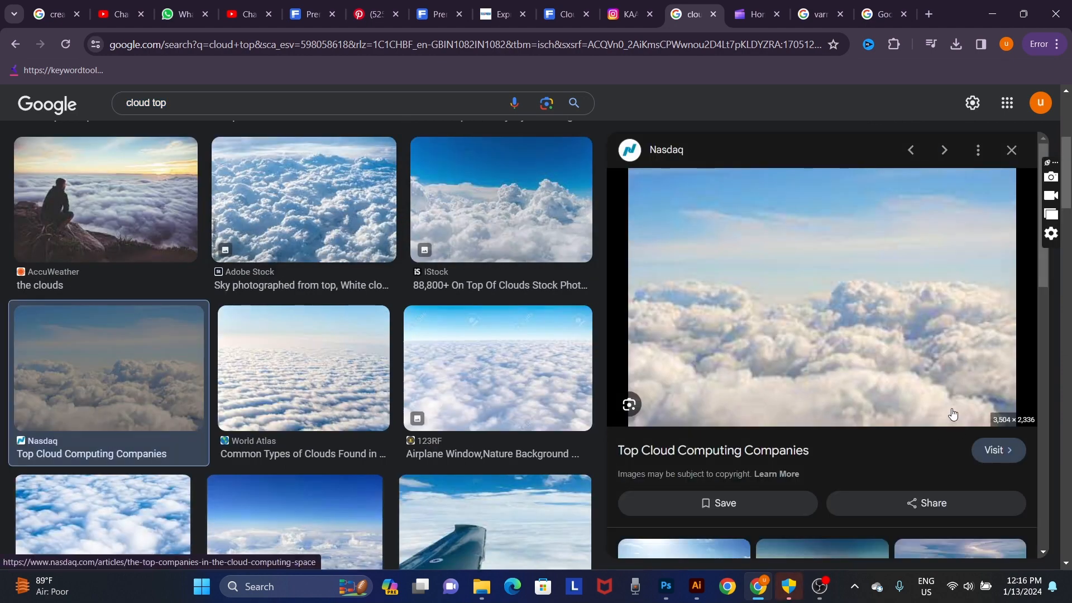
{"action": "left_click", "coordinate": [547, 215]}
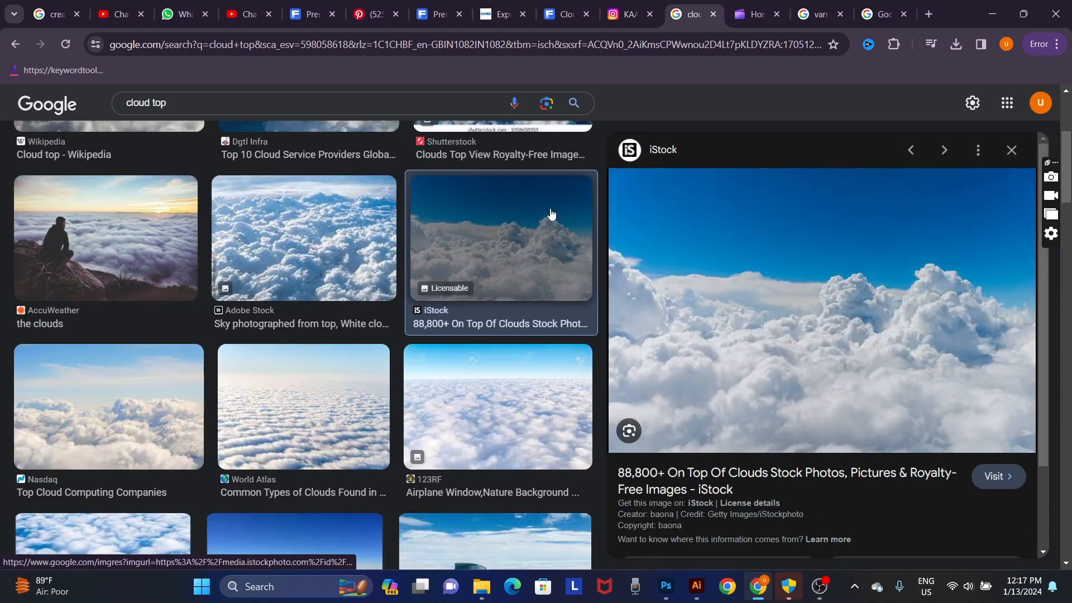
{"action": "right_click", "coordinate": [881, 332]}
{"action": "left_click", "coordinate": [802, 263]}
Switch to Photoshop, paste the copied iStock cloud photo into 03.psd and enlarge it to span the canvas width.
{"action": "key", "text": "alt+Tab"}
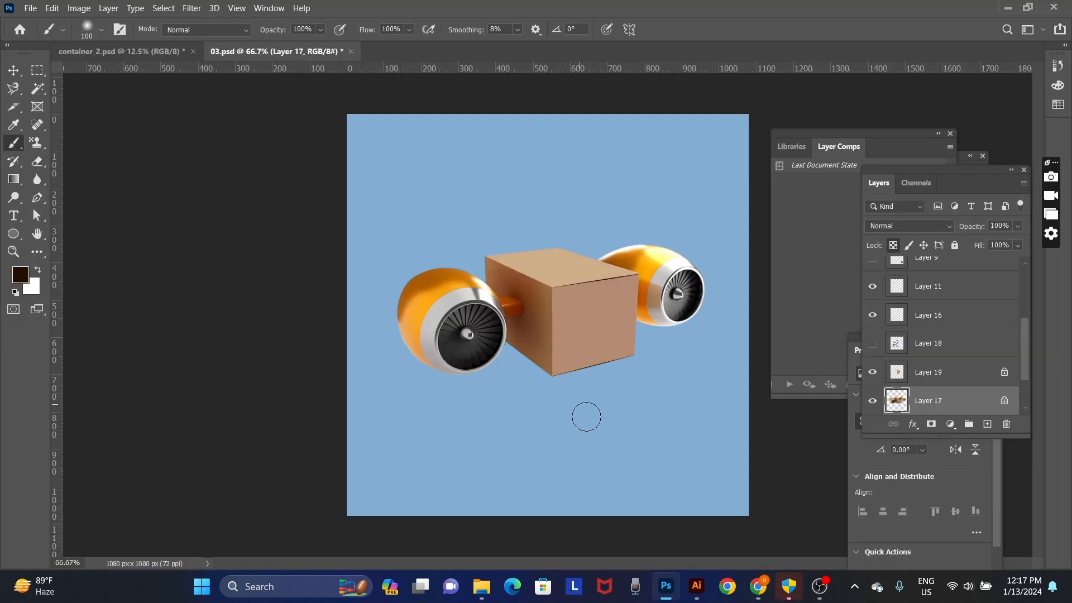
{"action": "key", "text": "v"}
{"action": "key", "text": "ctrl+v"}
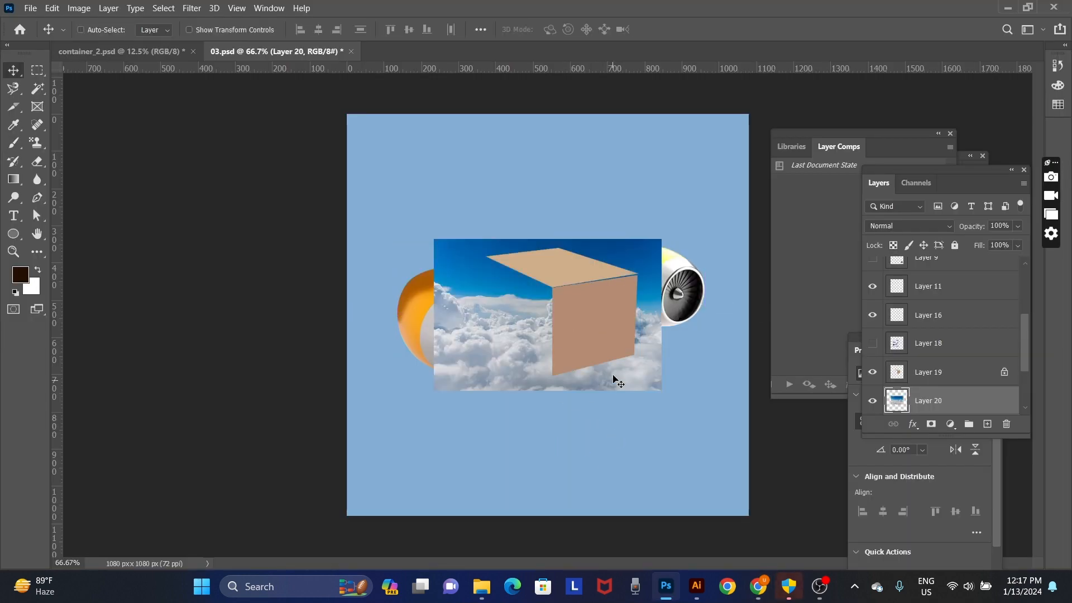
{"action": "left_click_drag", "start_coordinate": [622, 369], "coordinate": [509, 468]}
{"action": "key", "text": "ctrl+t"}
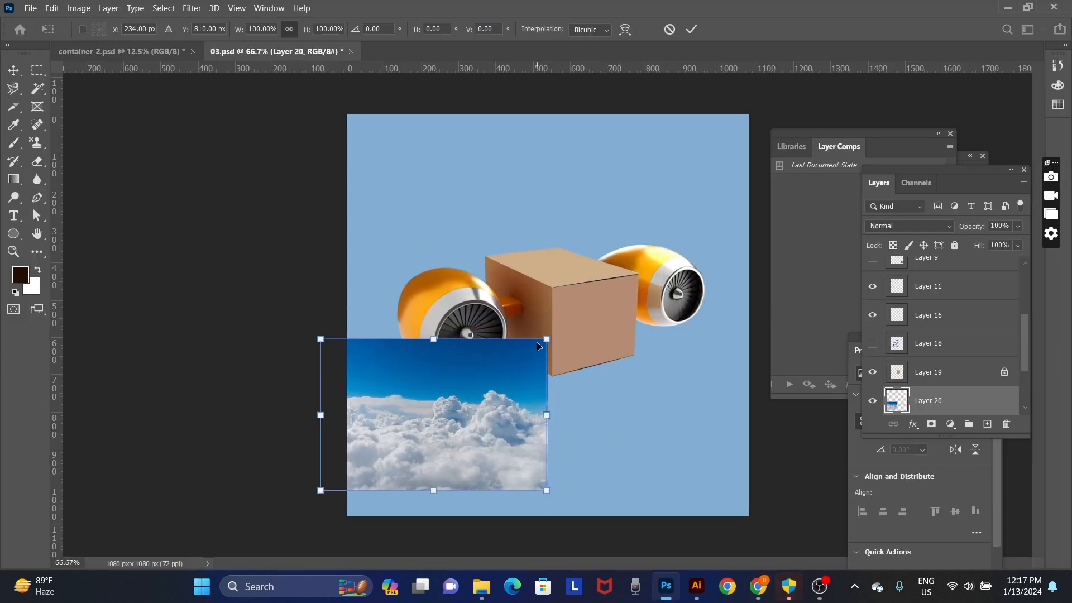
{"action": "left_click_drag", "start_coordinate": [546, 339], "coordinate": [757, 199]}
{"action": "key", "text": "Return"}
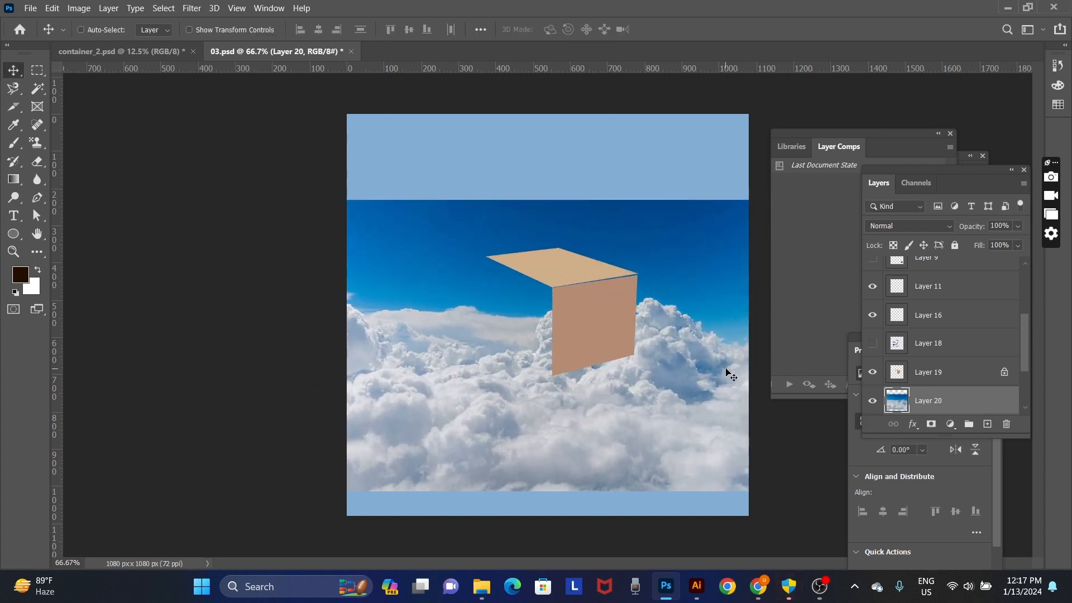
Place the cloud photo's layer directly above Layer 12, behind the box and engines, and lower it to the canvas bottom.
{"action": "left_click_drag", "start_coordinate": [730, 375], "coordinate": [730, 392]}
{"action": "key", "text": "ctrl+bracketleft"}
{"action": "key", "text": "ctrl+bracketleft"}
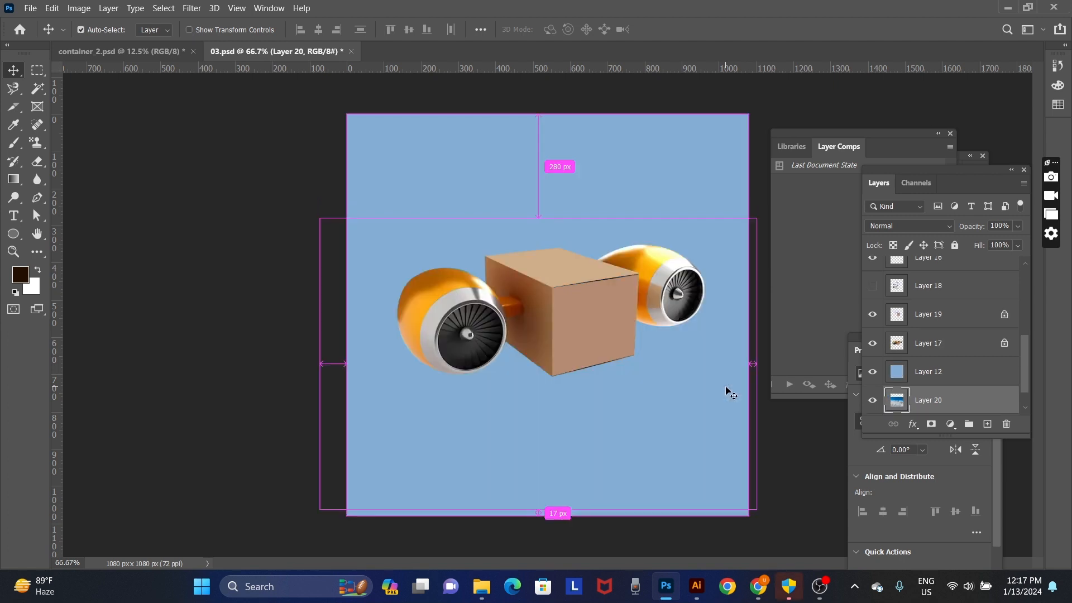
{"action": "key", "text": "ctrl+bracketright"}
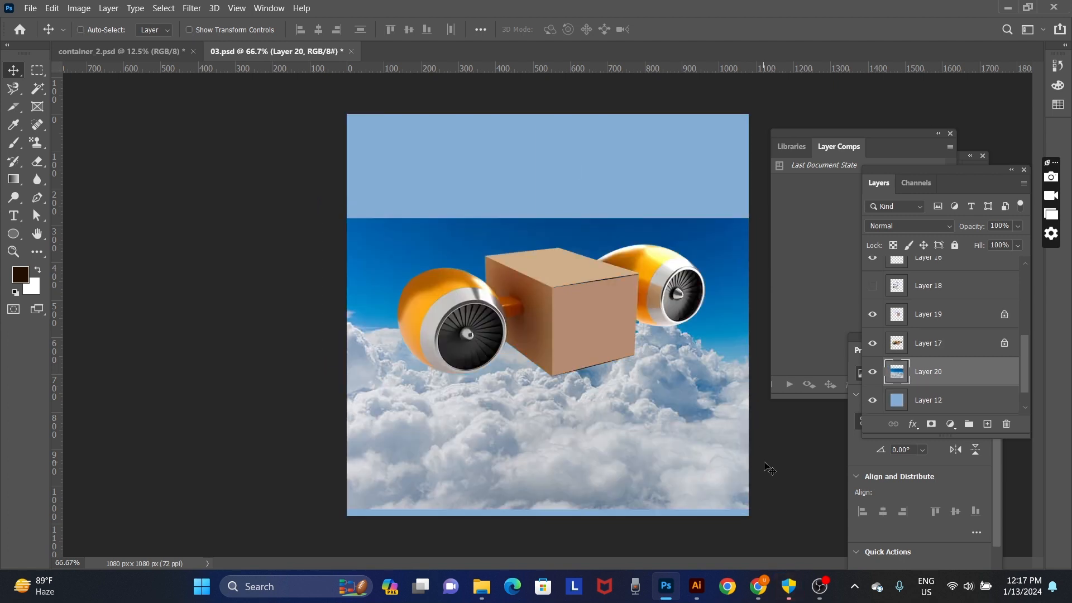
{"action": "left_click_drag", "start_coordinate": [702, 403], "coordinate": [702, 452]}
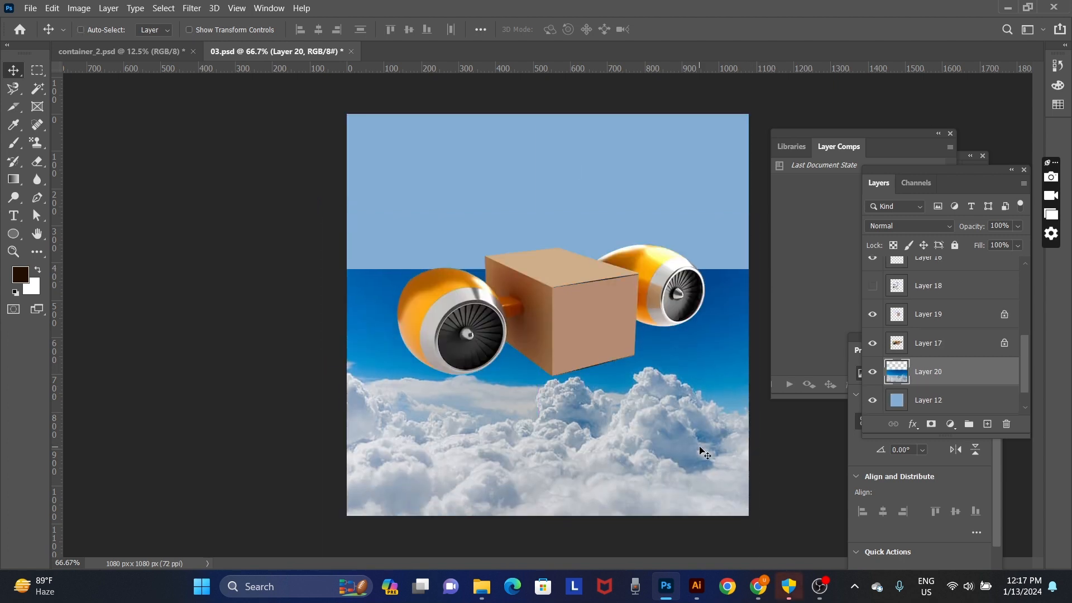
Select the cloud photo's blue sky and the patch at its right edge with the Magic Wand and delete them.
{"action": "key", "text": "w"}
{"action": "left_click", "coordinate": [721, 339]}
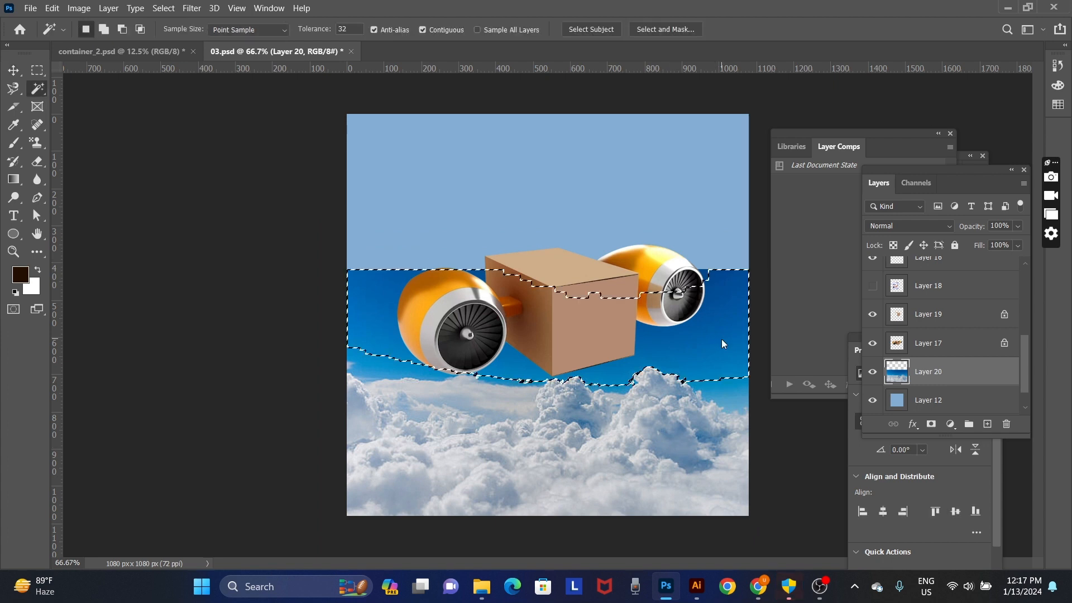
{"action": "key", "text": "Delete"}
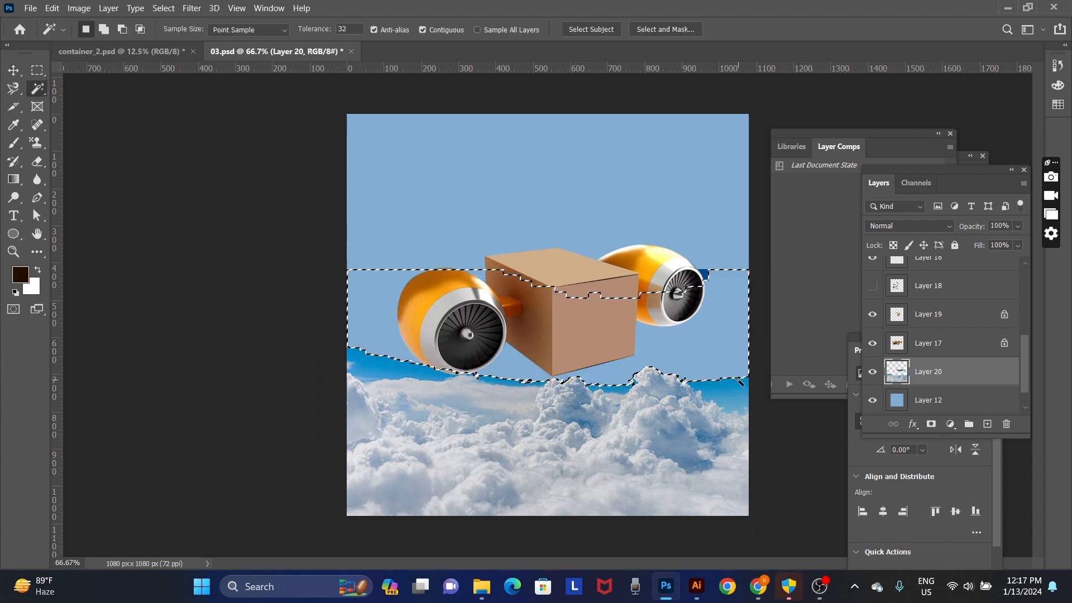
{"action": "left_click", "coordinate": [729, 388]}
{"action": "left_click", "coordinate": [730, 396]}
{"action": "key", "text": "Delete"}
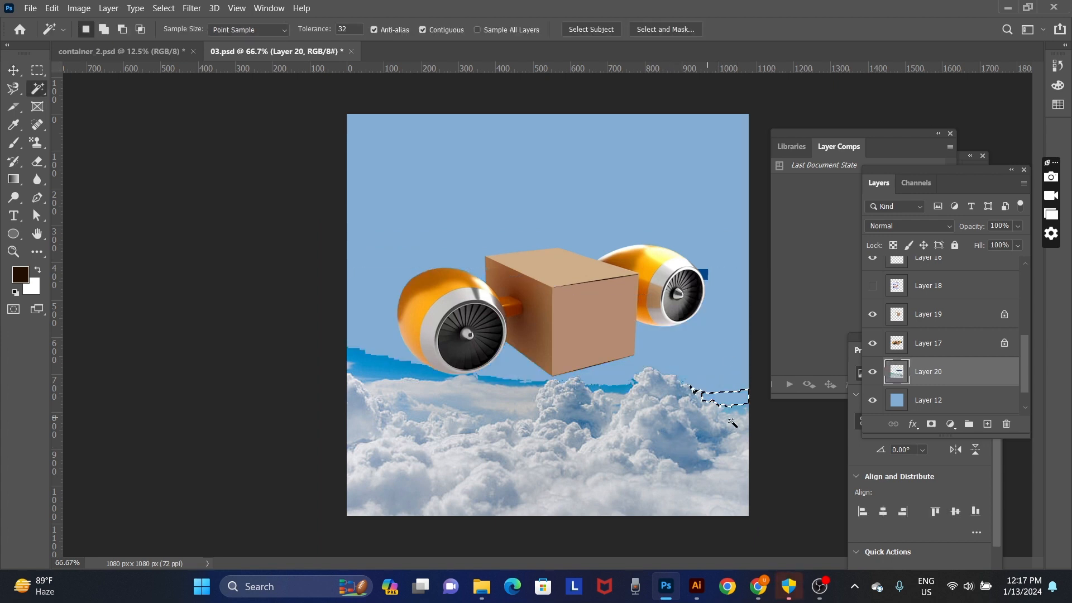
Delete the remaining blue sky patches along the middle and left of the cloud line, and clear the selection.
{"action": "left_click", "coordinate": [619, 390]}
{"action": "key", "text": "Delete"}
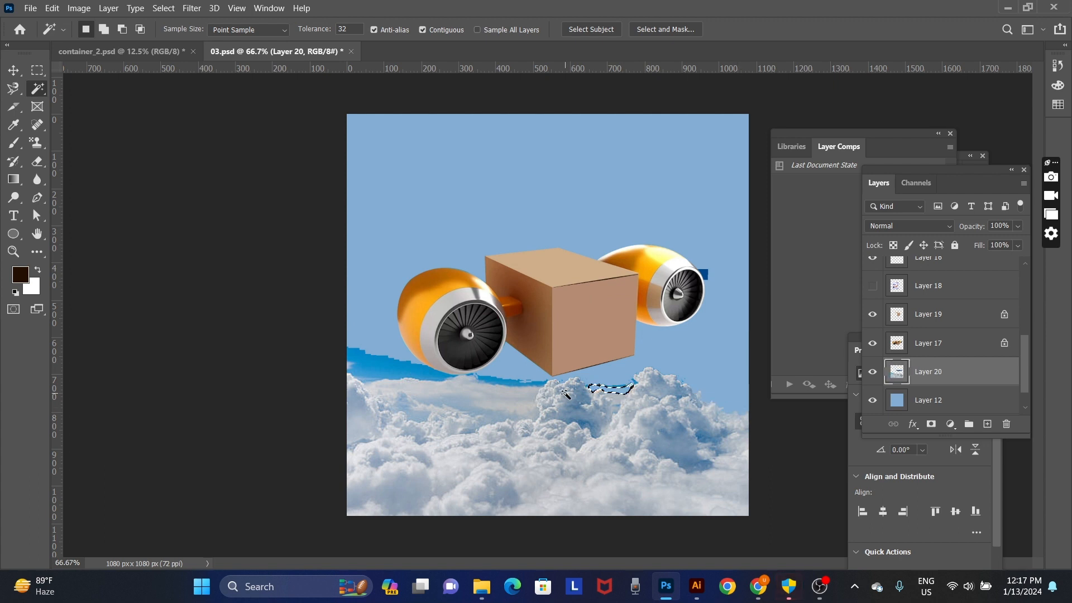
{"action": "left_click", "coordinate": [533, 383]}
{"action": "key", "text": "Delete"}
{"action": "left_click", "coordinate": [385, 368]}
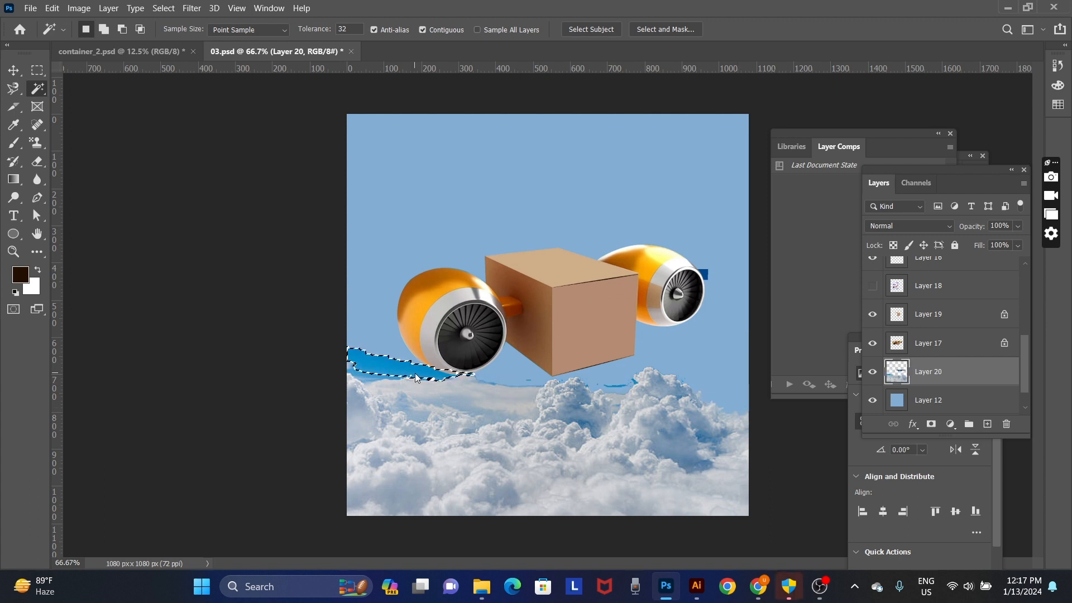
{"action": "key", "text": "Delete"}
{"action": "left_click", "coordinate": [362, 378]}
{"action": "key", "text": "Delete"}
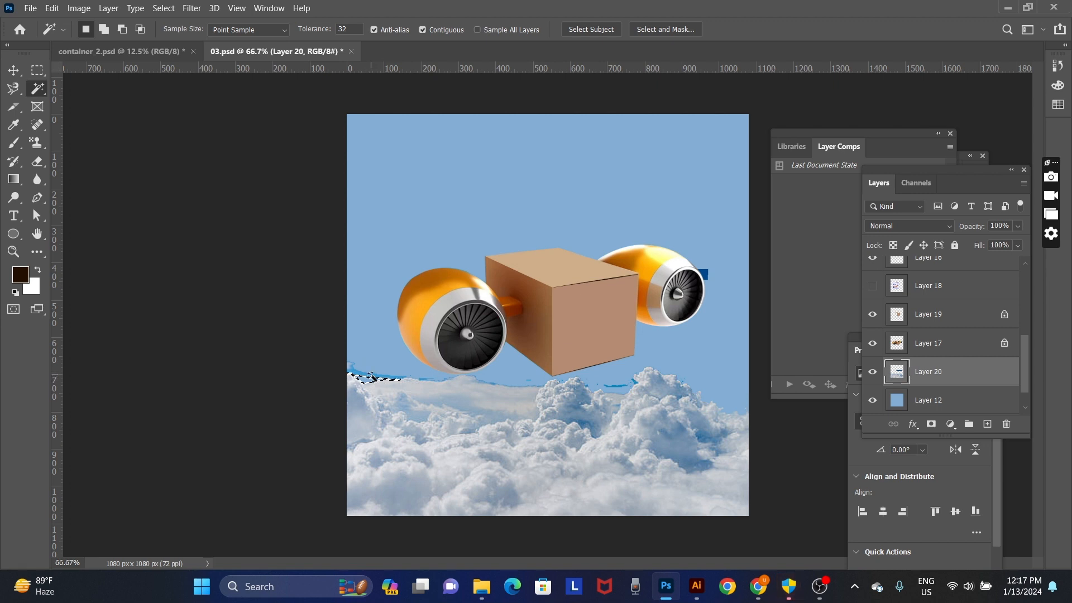
{"action": "key", "text": "Delete"}
{"action": "key", "text": "ctrl+d"}
{"action": "key", "text": "v"}
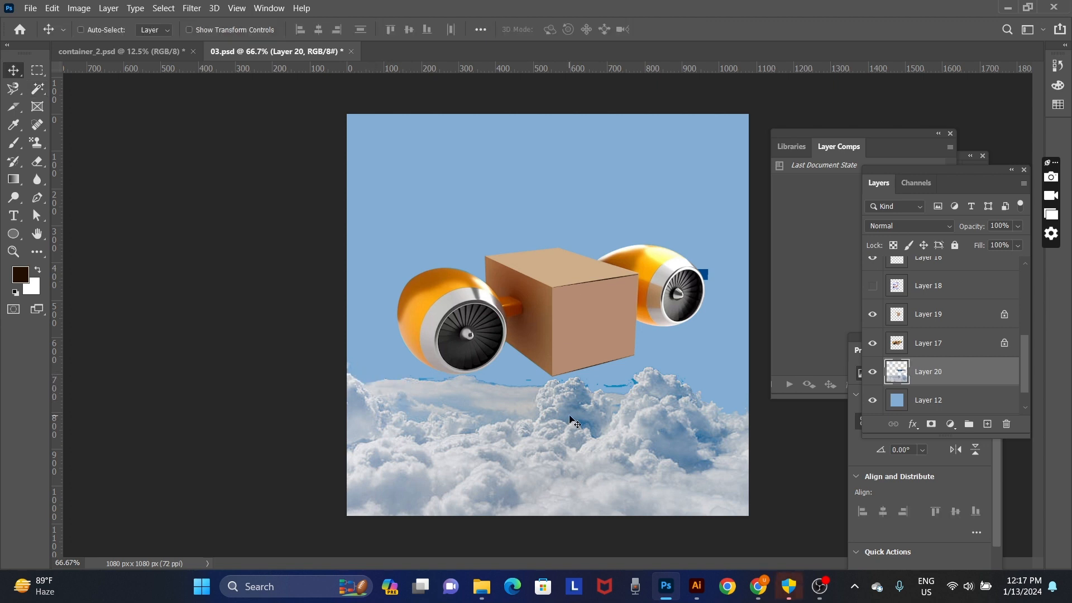
Switch to Chrome and copy the World Atlas cloud photo from the image results.
{"action": "right_click", "coordinate": [512, 185]}
{"action": "key", "text": "alt+Tab"}
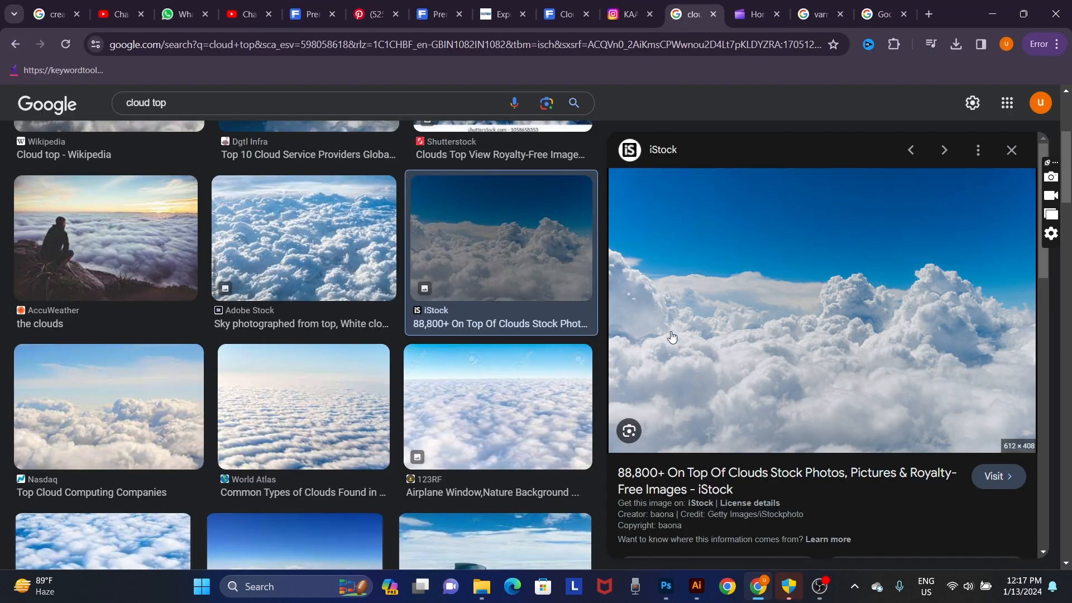
{"action": "left_click", "coordinate": [330, 470]}
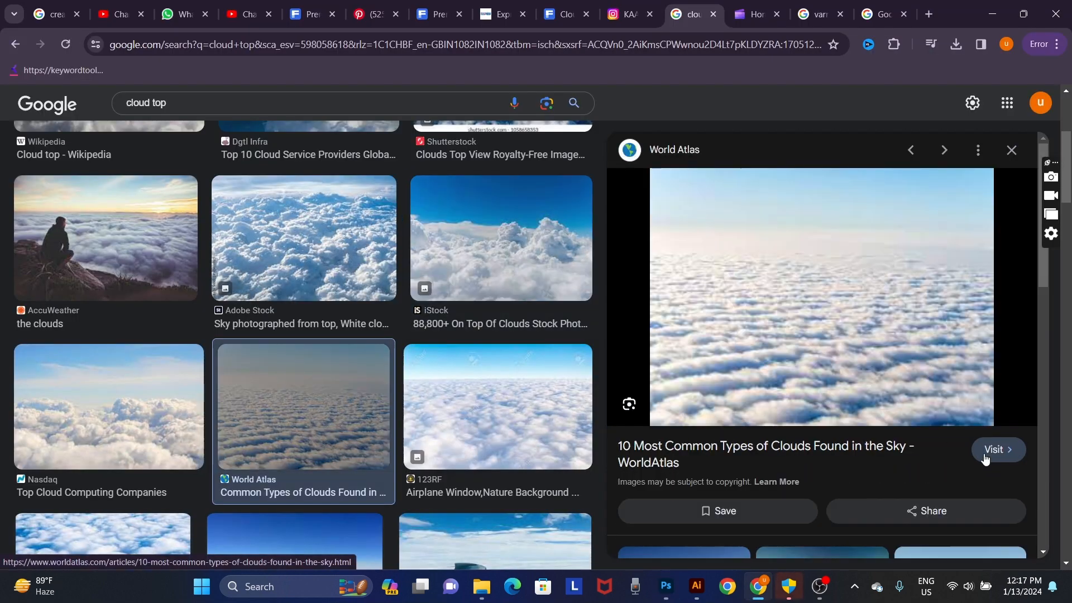
{"action": "right_click", "coordinate": [880, 347]}
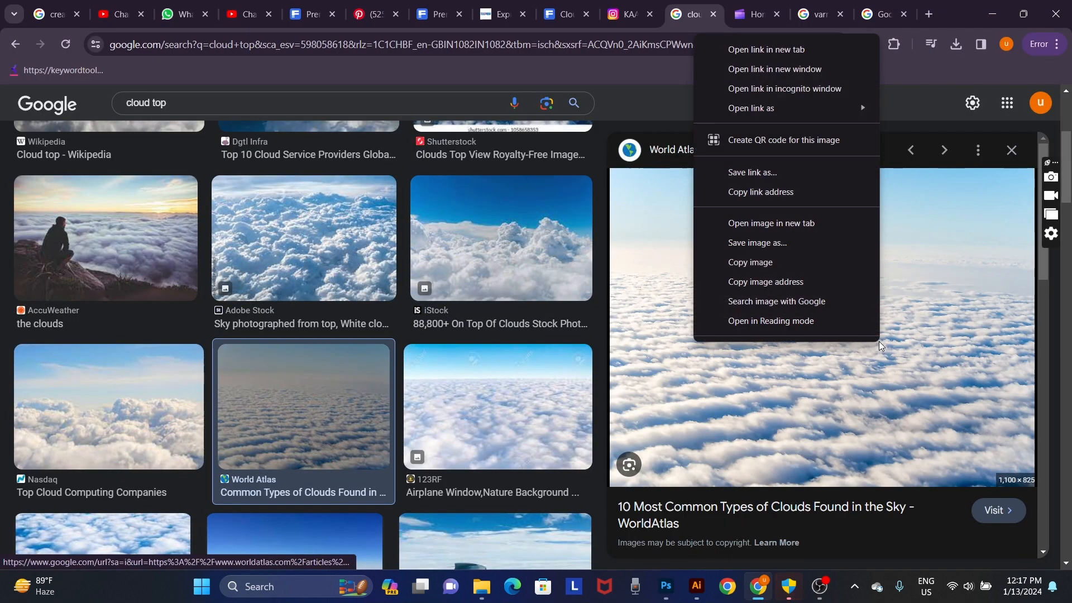
{"action": "left_click", "coordinate": [801, 273]}
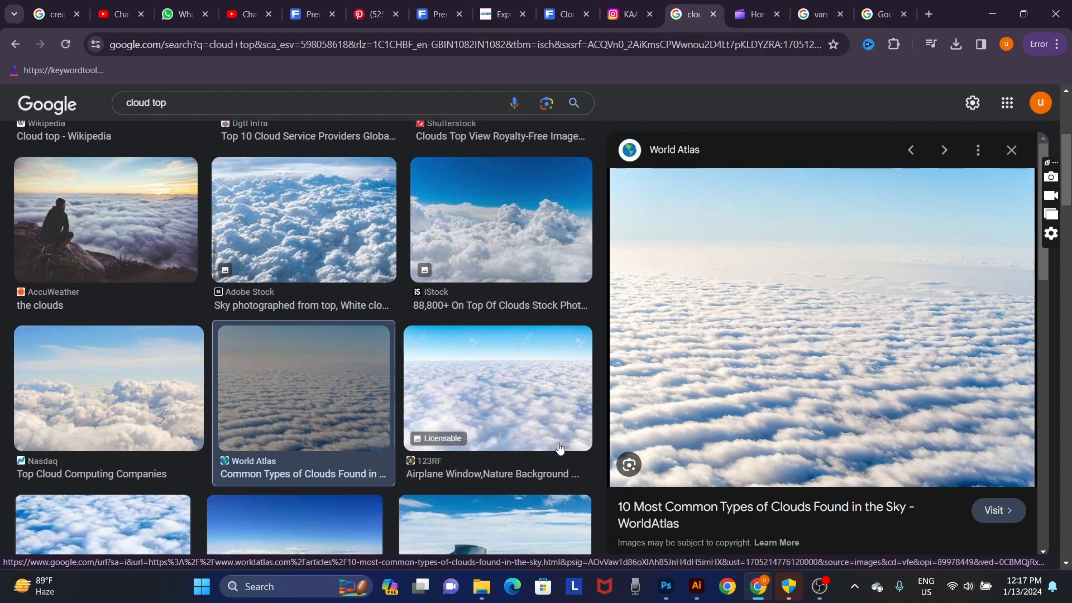
Find the Australian Reseller News photo of sunlit clouds further down the image results and copy it.
{"action": "scroll", "coordinate": [579, 403], "scroll_direction": "down", "scroll_amount": 10}
{"action": "left_click", "coordinate": [536, 234]}
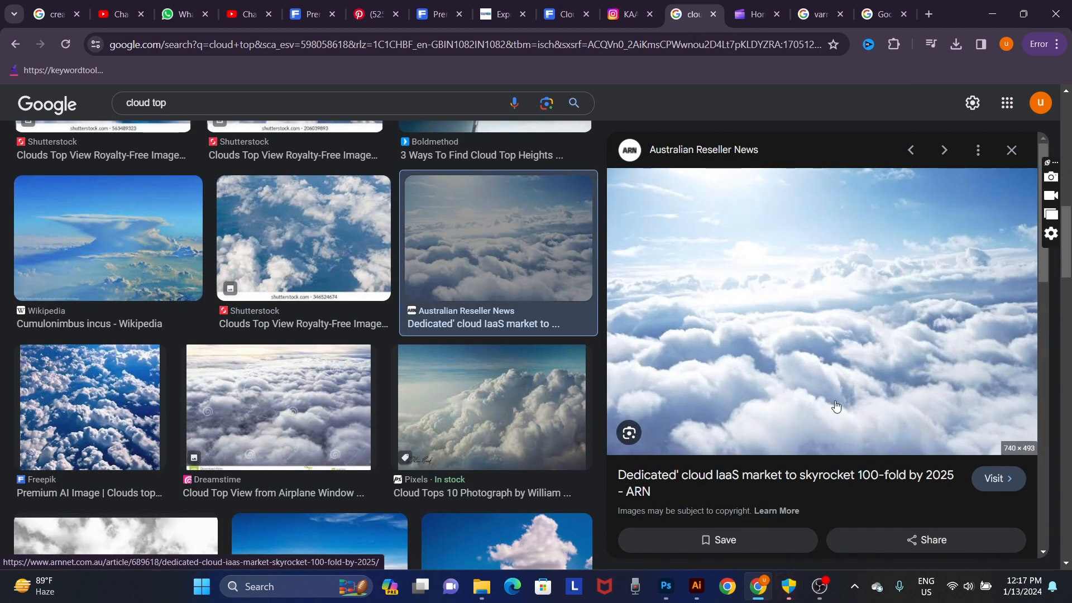
{"action": "right_click", "coordinate": [875, 310]}
{"action": "left_click", "coordinate": [802, 262]}
Switch to Photoshop and replace the cut-out cloud layer with the copied sunlit cloud photo, behind the box and engines.
{"action": "key", "text": "alt+Tab"}
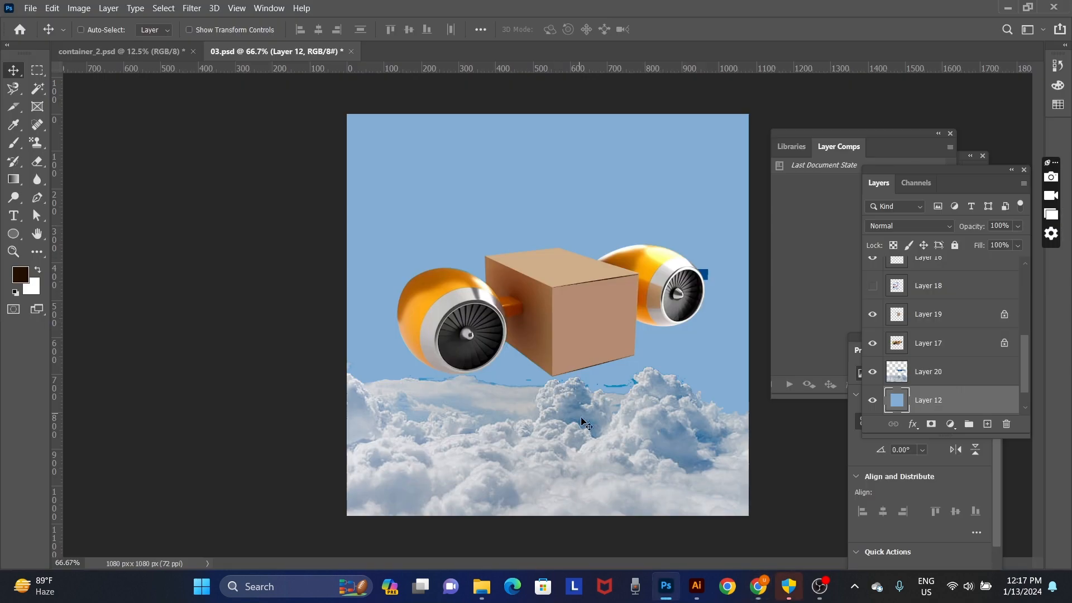
{"action": "right_click", "coordinate": [591, 441]}
{"action": "left_click", "coordinate": [612, 450]}
{"action": "key", "text": "ctrl+v"}
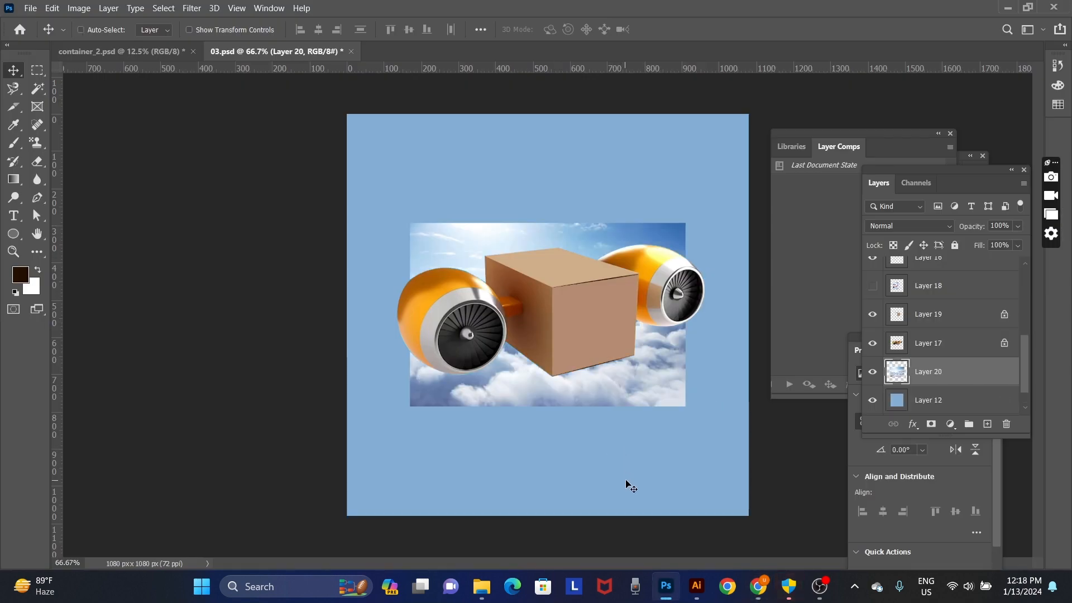
Position the cloud photo across the canvas bottom, scaled to 149.62% and rotated 2.17°.
{"action": "left_click_drag", "start_coordinate": [650, 392], "coordinate": [580, 524]}
{"action": "key", "text": "ctrl+t"}
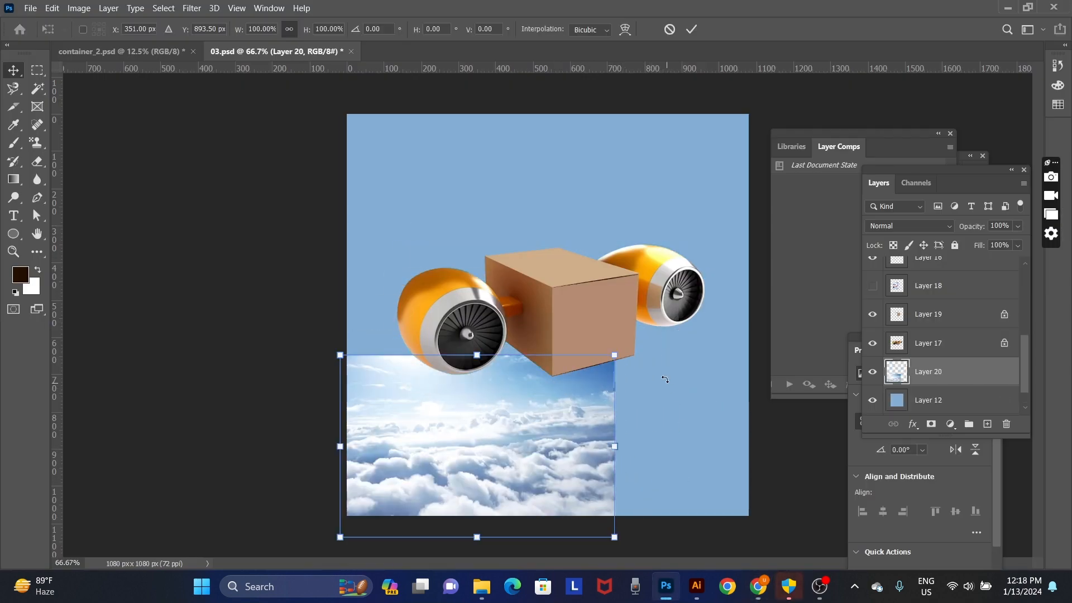
{"action": "left_click_drag", "start_coordinate": [612, 353], "coordinate": [756, 272]}
{"action": "left_click_drag", "start_coordinate": [689, 424], "coordinate": [674, 484]}
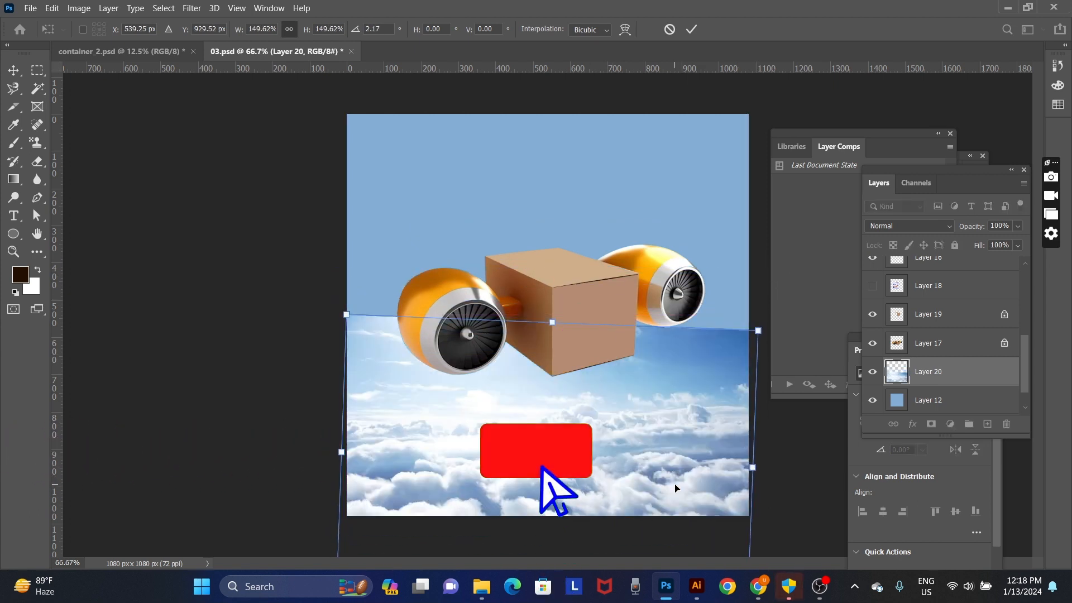
{"action": "key", "text": "Return"}
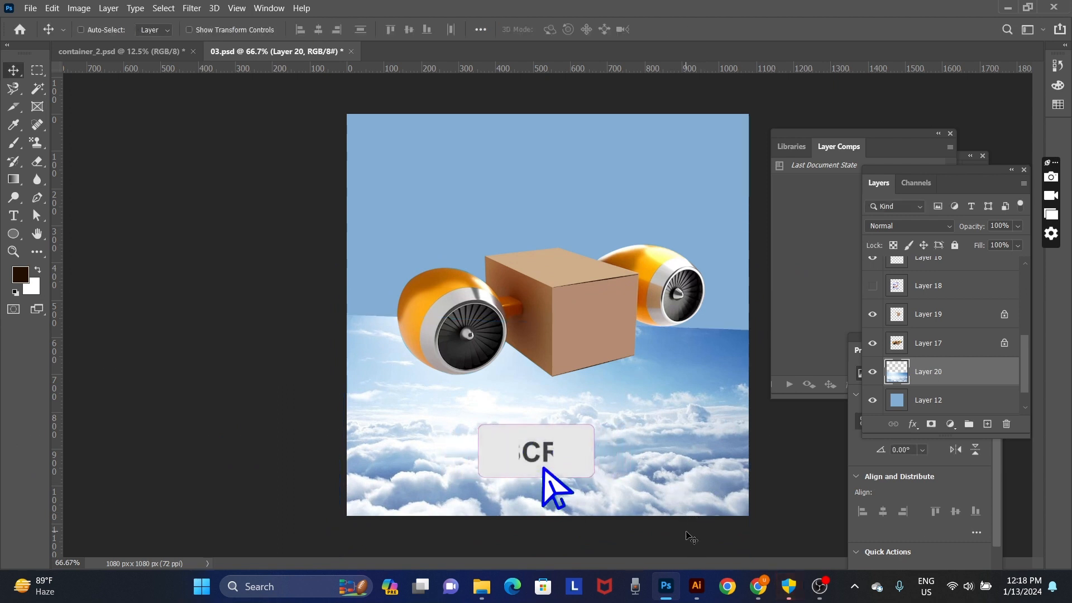
Create a new layer above the cloud photo and paint the left part of the sky pale blue with a 900 px brush.
{"action": "key", "text": "ctrl+shift+n"}
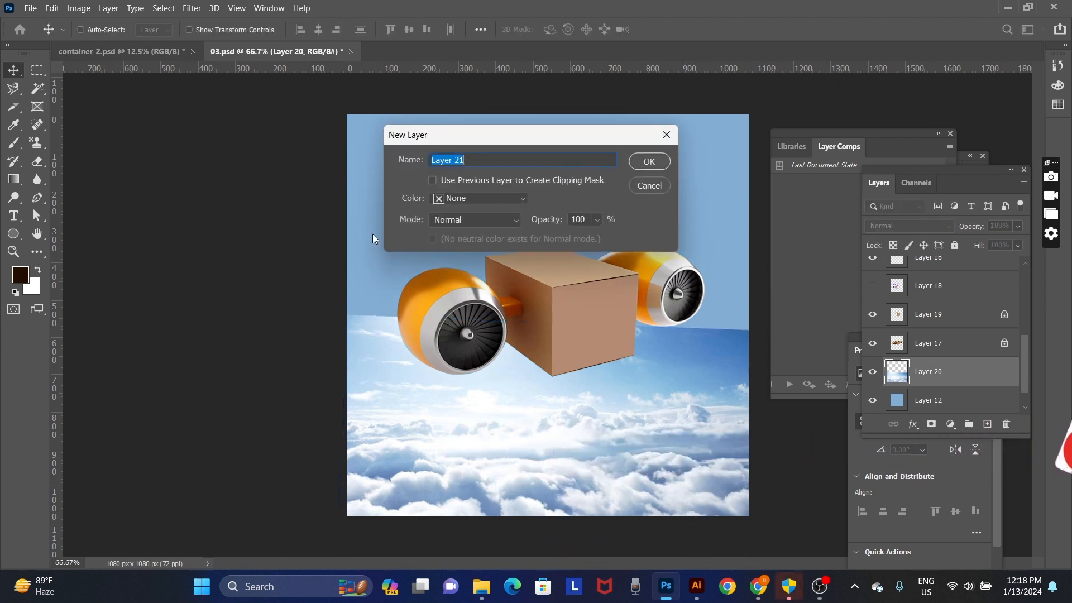
{"action": "key", "text": "Return"}
{"action": "key", "text": "b"}
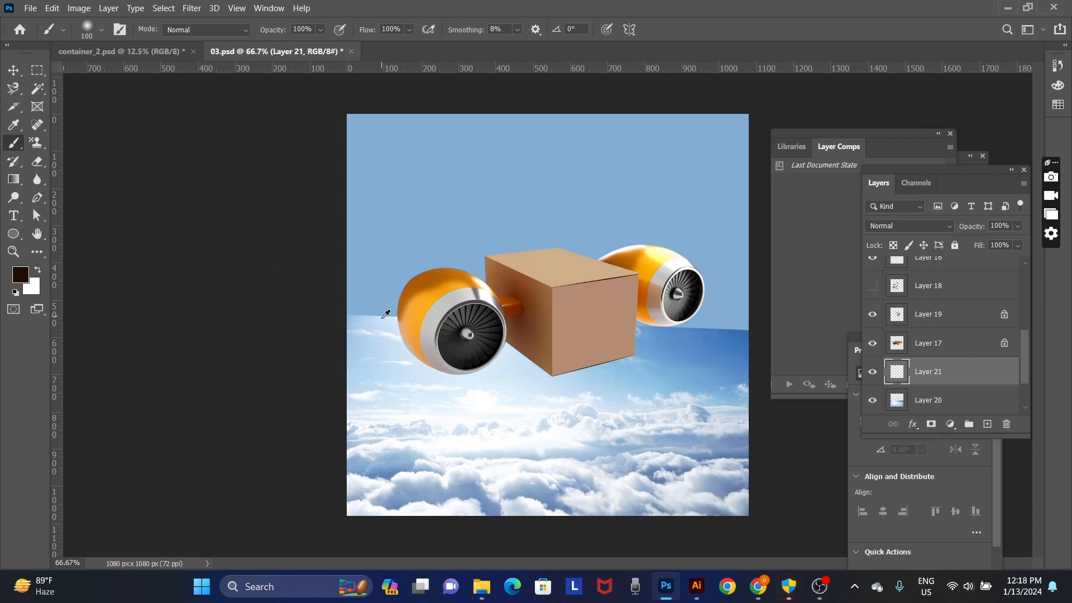
{"action": "key", "text": "bracketright"}
{"action": "key", "text": "bracketright"}
{"action": "key", "text": "bracketright"}
{"action": "key", "text": "bracketright"}
{"action": "key", "text": "bracketright"}
{"action": "key", "text": "bracketright"}
{"action": "key", "text": "bracketright"}
{"action": "key", "text": "bracketright"}
{"action": "key", "text": "bracketright"}
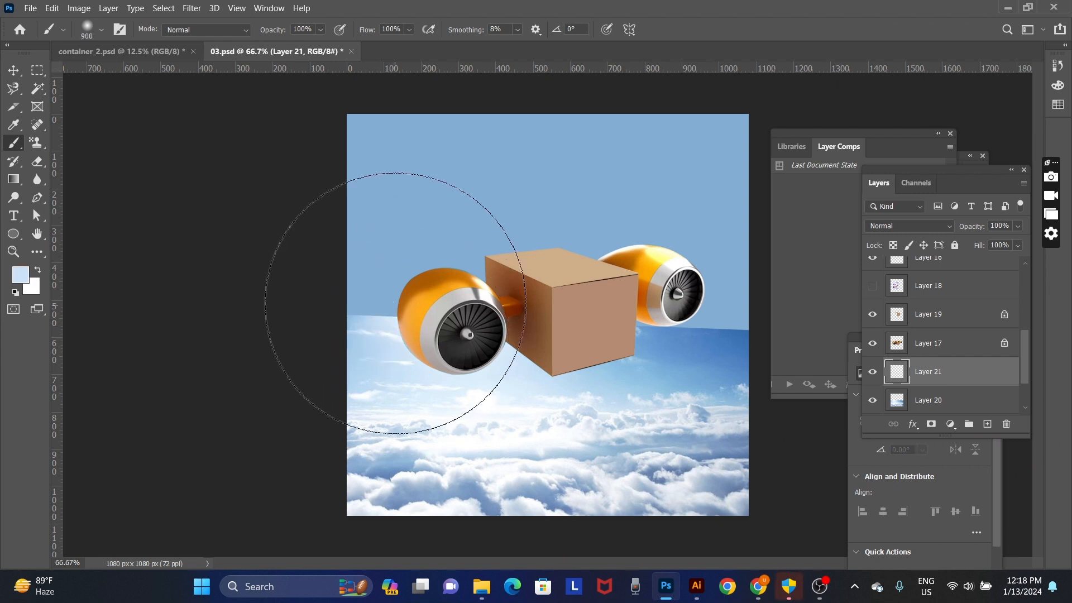
{"action": "mouse_move", "coordinate": [394, 302]}
{"action": "left_mouse_down"}
{"action": "mouse_move", "coordinate": [339, 101]}
{"action": "mouse_move", "coordinate": [346, 287]}
{"action": "left_mouse_up"}
Sample the deeper blue below the right engine and paint it over the right and centre of the sky.
{"action": "left_click", "coordinate": [709, 353], "text": "alt"}
{"action": "mouse_move", "coordinate": [709, 353]}
{"action": "left_mouse_down"}
{"action": "mouse_move", "coordinate": [730, 192]}
{"action": "mouse_move", "coordinate": [730, 337]}
{"action": "mouse_move", "coordinate": [718, 262]}
{"action": "left_mouse_up"}
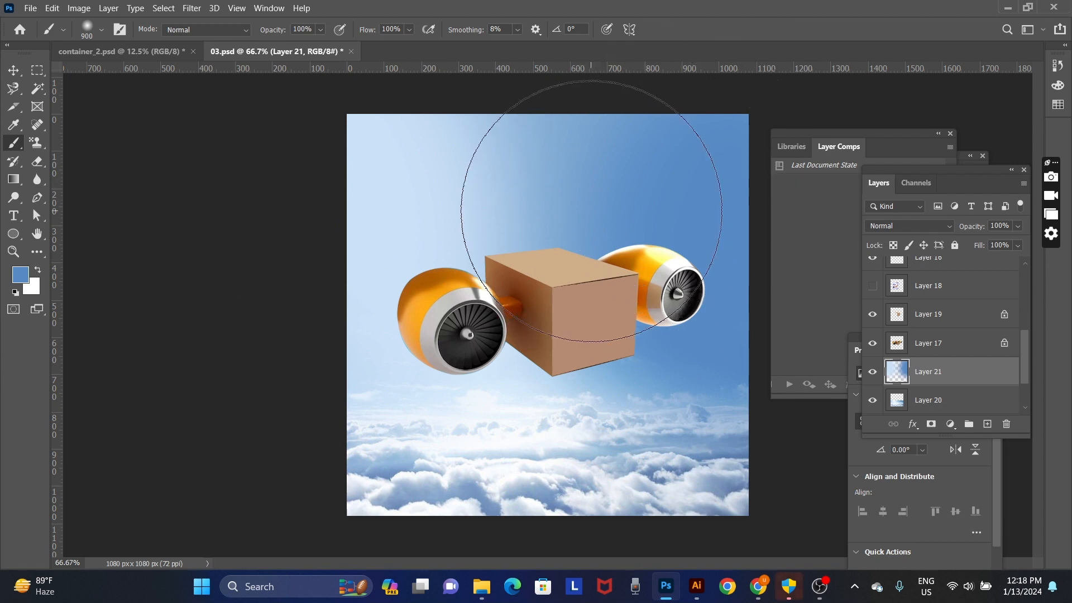
{"action": "left_click_drag", "start_coordinate": [583, 209], "coordinate": [547, 217]}
Sample the blended light blue above the left engine and paint it across the upper and right sky.
{"action": "left_click", "coordinate": [454, 192], "text": "alt"}
{"action": "mouse_move", "coordinate": [485, 143]}
{"action": "left_mouse_down"}
{"action": "mouse_move", "coordinate": [606, 124]}
{"action": "mouse_move", "coordinate": [635, 85]}
{"action": "mouse_move", "coordinate": [595, 129]}
{"action": "left_mouse_up"}
{"action": "mouse_move", "coordinate": [704, 166]}
{"action": "left_mouse_down"}
{"action": "mouse_move", "coordinate": [593, 184]}
{"action": "mouse_move", "coordinate": [665, 215]}
{"action": "mouse_move", "coordinate": [484, 185]}
{"action": "mouse_move", "coordinate": [640, 271]}
{"action": "left_mouse_up"}
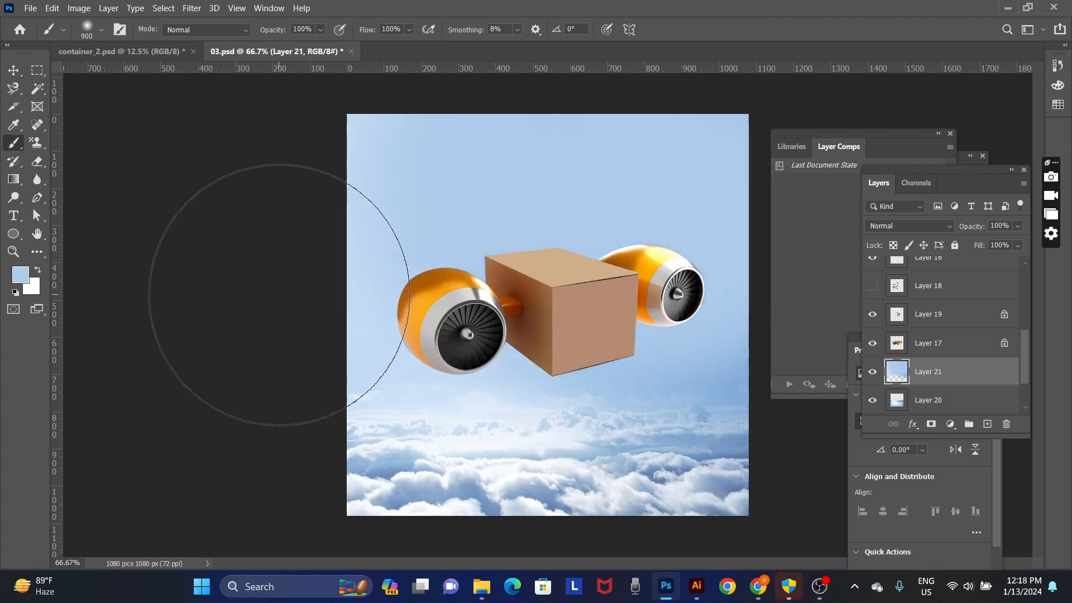
Switch to the browser and search Google Images for "sky".
{"action": "key", "text": "v"}
{"action": "key", "text": "alt+Tab"}
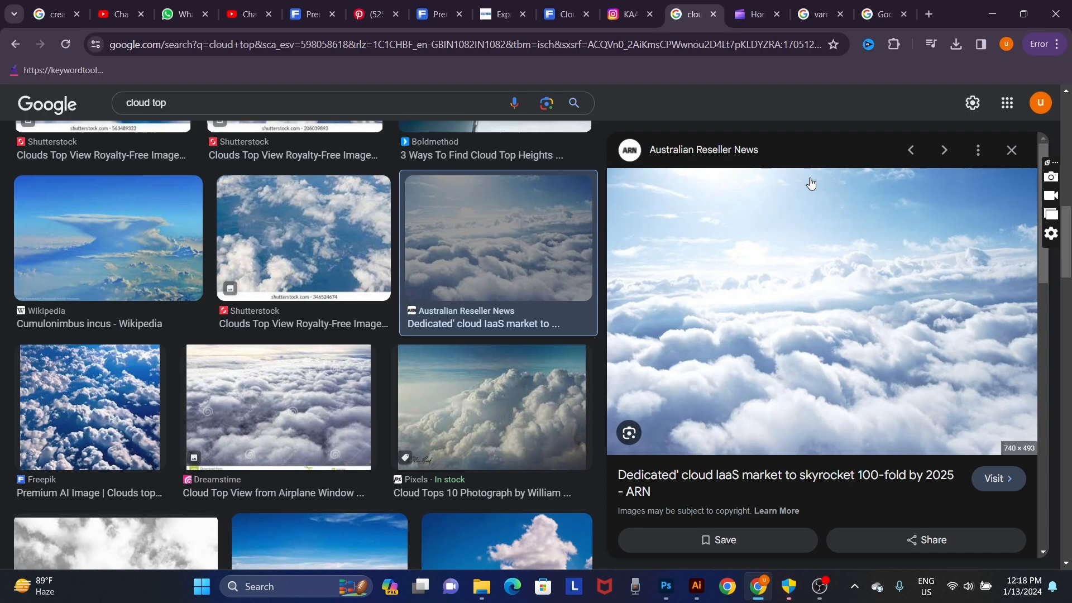
{"action": "left_click", "coordinate": [322, 107]}
{"action": "key", "text": "ctrl+a"}
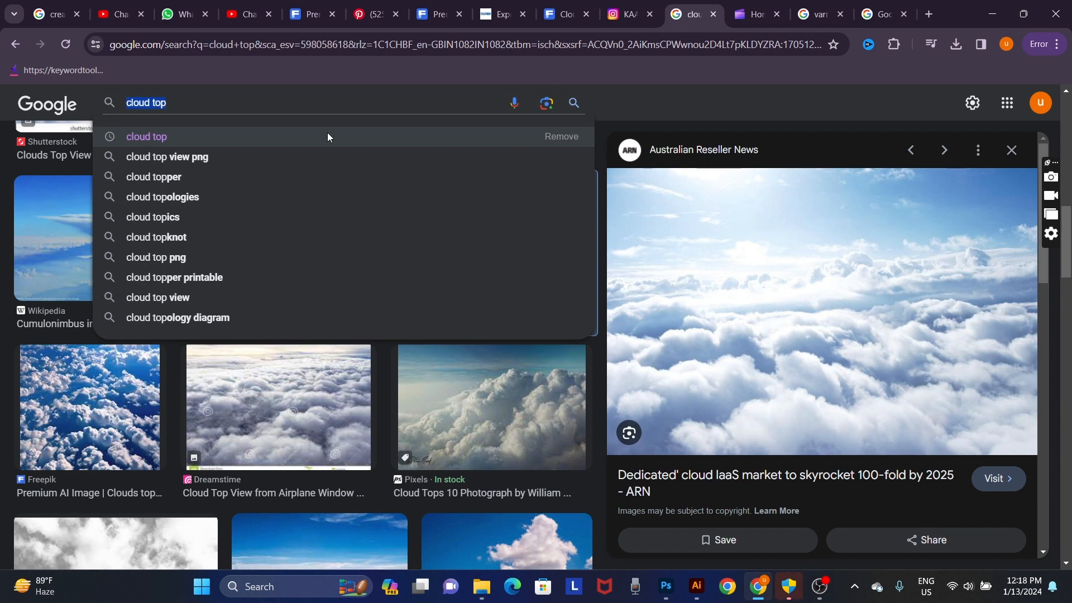
{"action": "type", "text": "sky"}
{"action": "key", "text": "Return"}
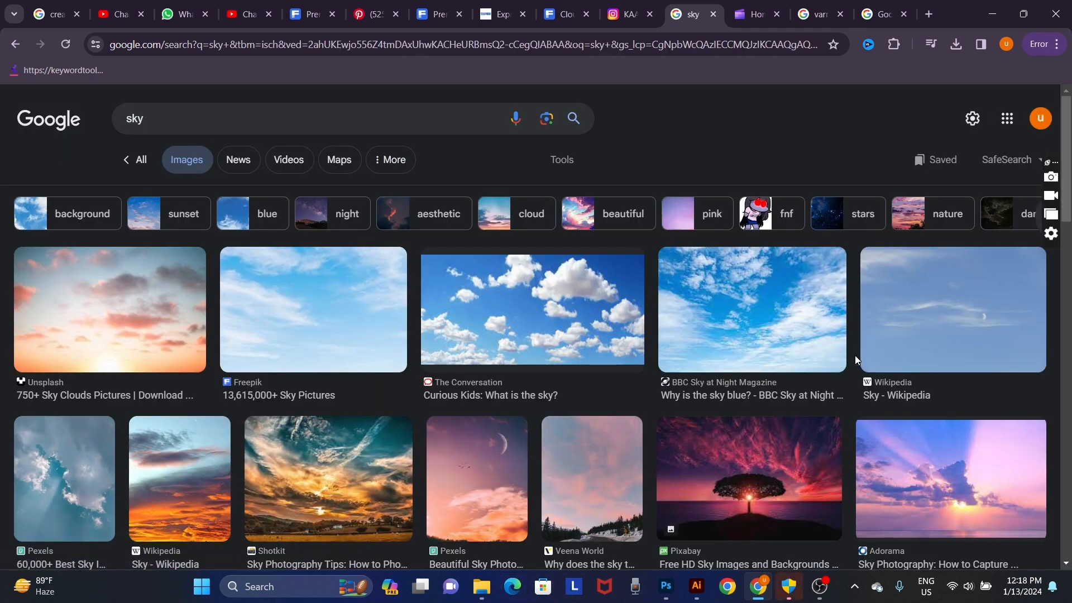
Open the Times of India blue sky photo from the image results and copy the image.
{"action": "scroll", "coordinate": [781, 424], "scroll_direction": "down", "scroll_amount": 6}
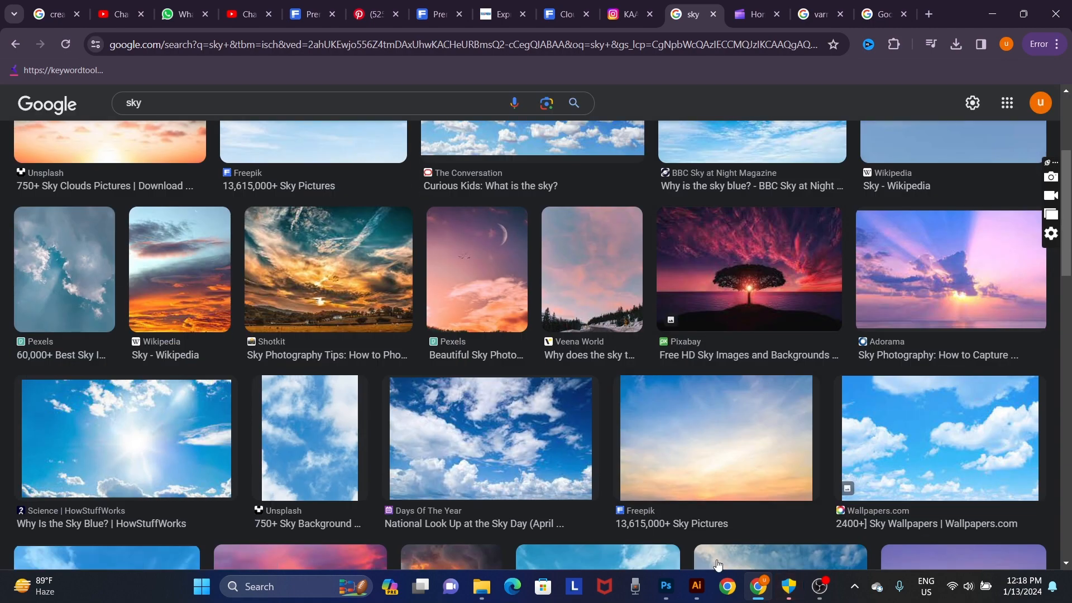
{"action": "scroll", "coordinate": [665, 511], "scroll_direction": "down", "scroll_amount": 3}
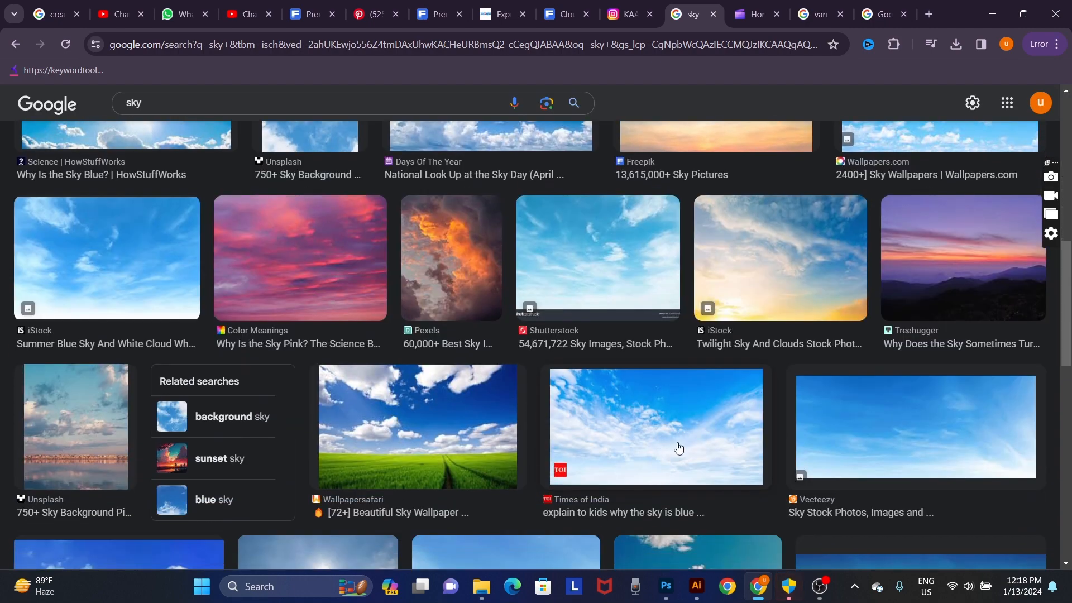
{"action": "left_click", "coordinate": [678, 448]}
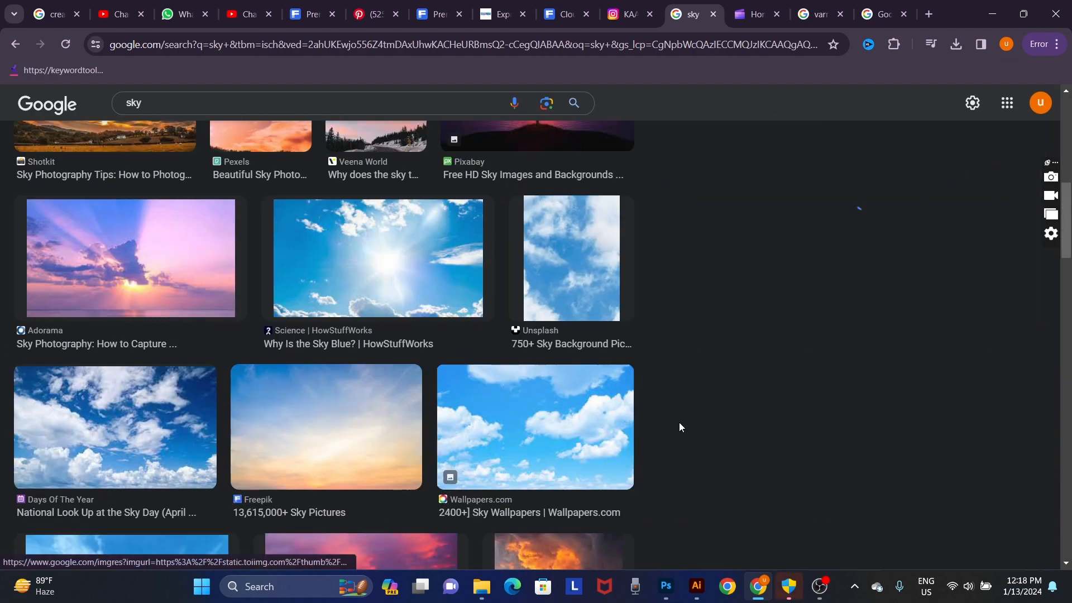
{"action": "right_click", "coordinate": [819, 234]}
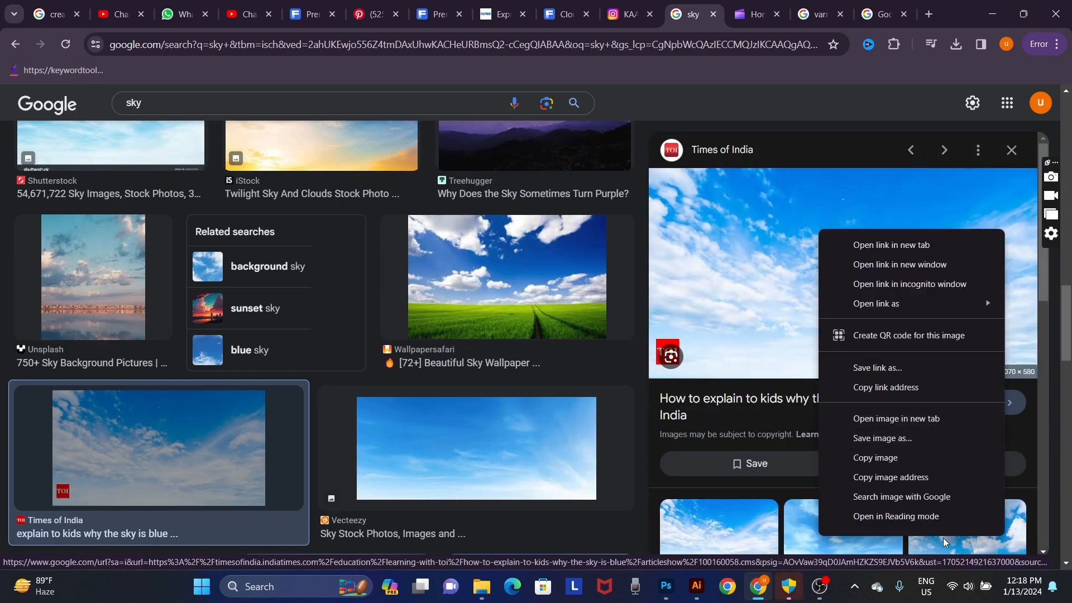
{"action": "key", "text": "Escape"}
{"action": "scroll", "coordinate": [920, 468], "scroll_direction": "down", "scroll_amount": 5}
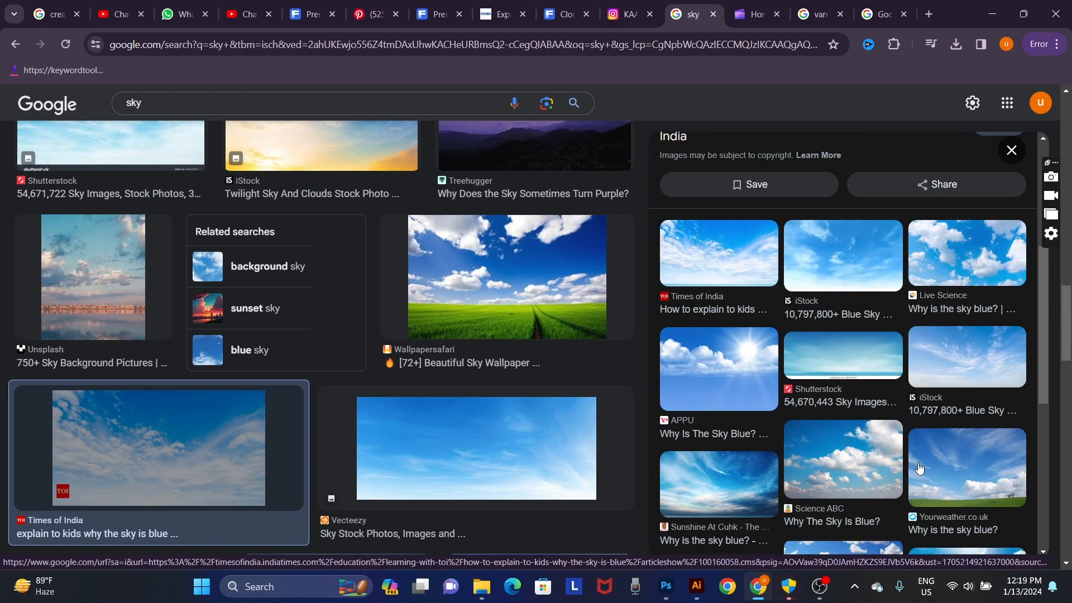
{"action": "scroll", "coordinate": [920, 467], "scroll_direction": "up", "scroll_amount": 5}
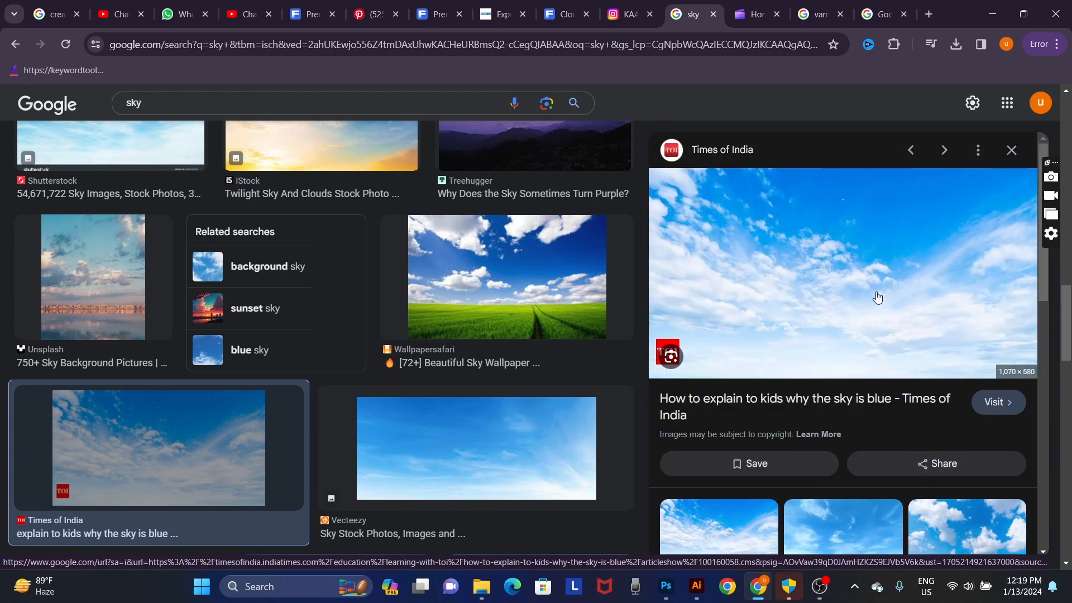
{"action": "right_click", "coordinate": [876, 267]}
{"action": "left_click", "coordinate": [761, 494]}
Switch back to Photoshop, paste the sky photo above the painted sky layer, and move it up to the canvas's upper edge.
{"action": "key", "text": "alt+Tab"}
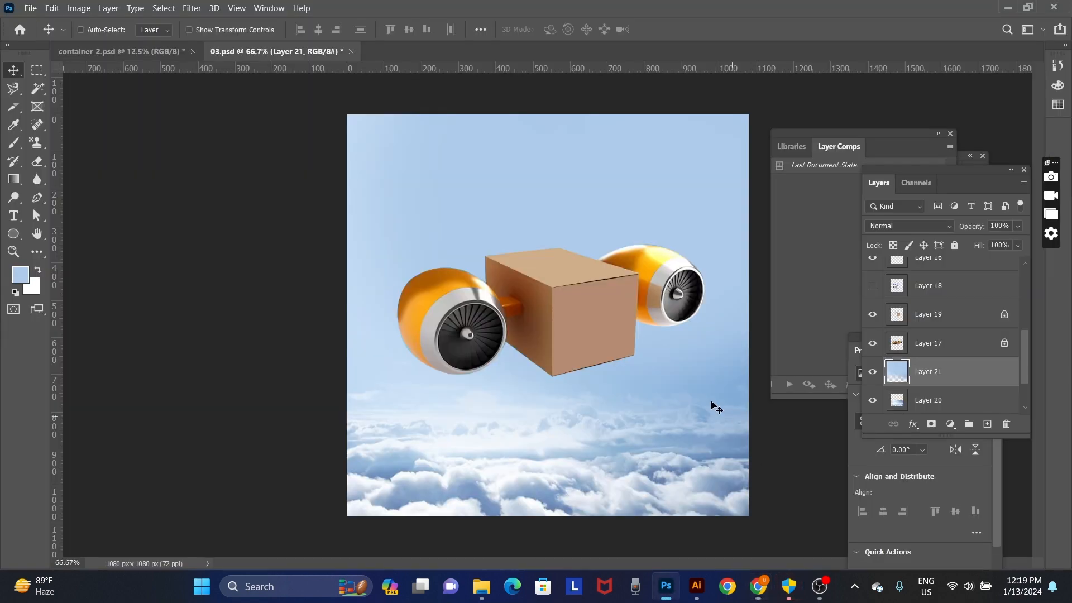
{"action": "right_click", "coordinate": [539, 204]}
{"action": "key", "text": "Escape"}
{"action": "key", "text": "ctrl+v"}
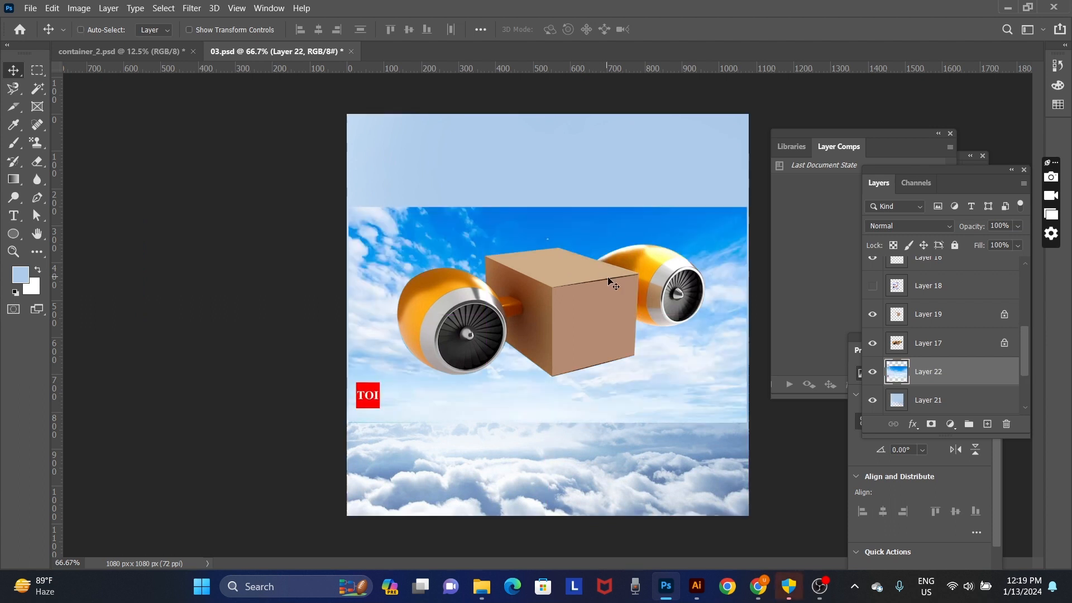
{"action": "left_click_drag", "start_coordinate": [597, 237], "coordinate": [585, 142]}
Enlarge the pasted sky photo past both sides of the canvas so it reaches the cloud tops and its red logo falls outside.
{"action": "key", "text": "ctrl+t"}
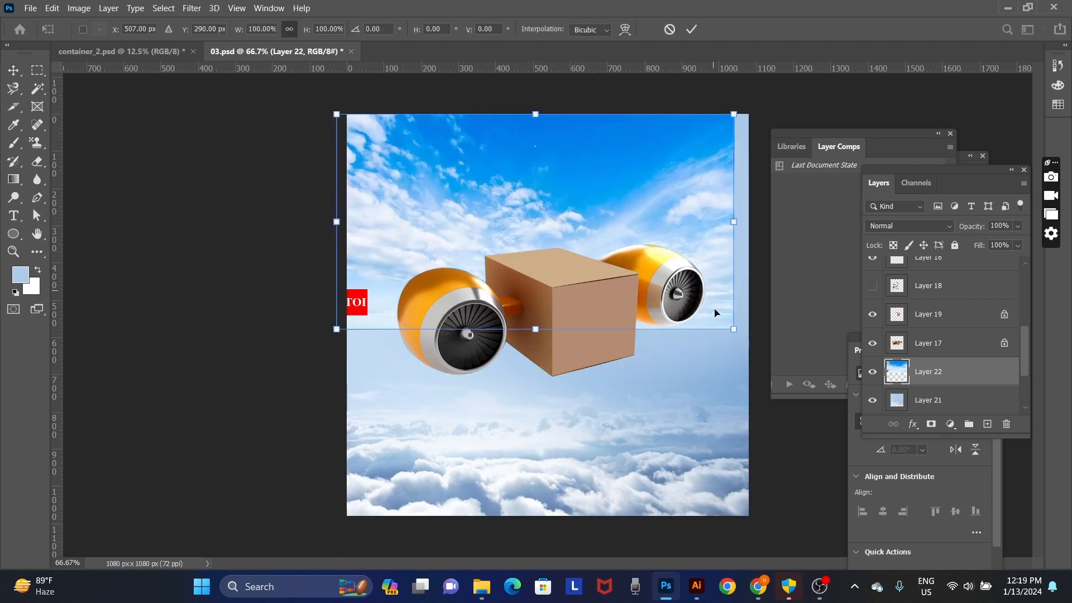
{"action": "left_click_drag", "start_coordinate": [731, 329], "coordinate": [815, 373]}
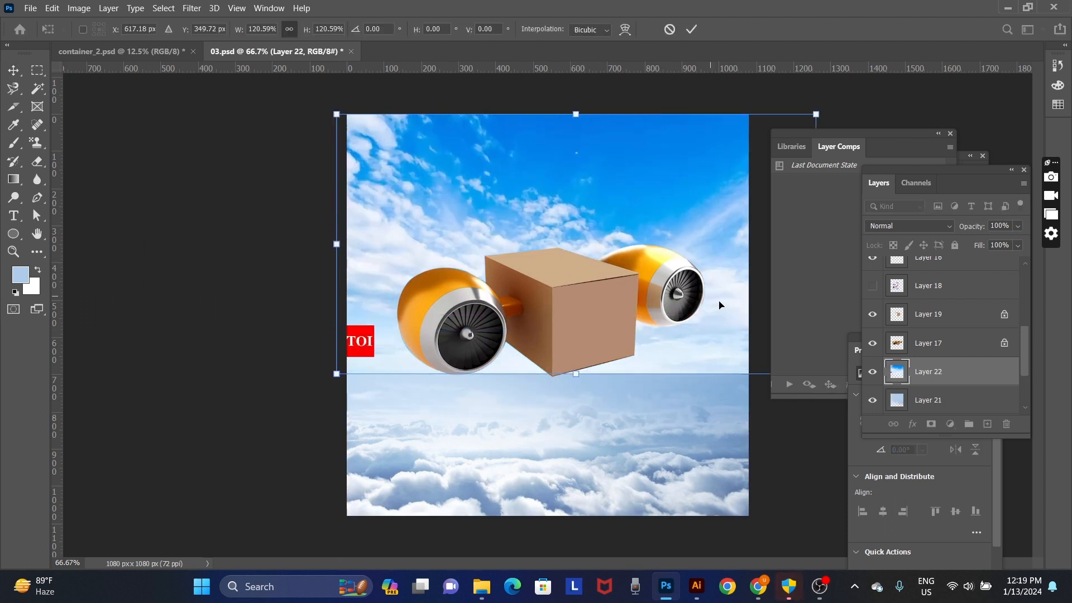
{"action": "left_click_drag", "start_coordinate": [349, 376], "coordinate": [273, 421]}
{"action": "key", "text": "Return"}
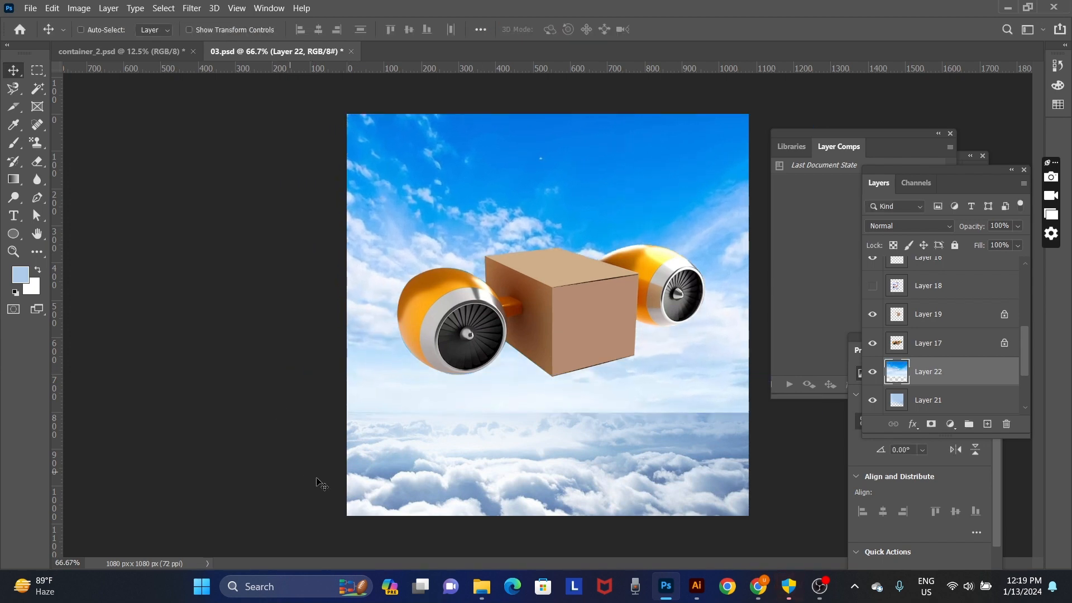
Erase the sky photo's lower edge with an enlarged soft eraser to blend it into the cloud tops.
{"action": "key", "text": "e"}
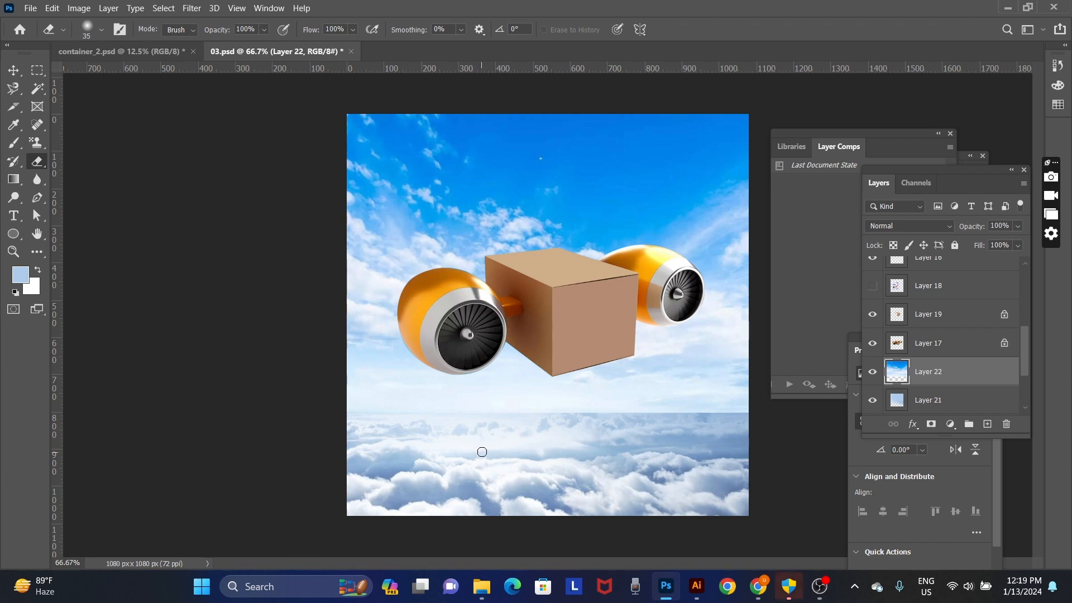
{"action": "key", "text": "bracketright"}
{"action": "key", "text": "bracketright"}
{"action": "key", "text": "bracketright"}
{"action": "key", "text": "bracketright"}
{"action": "mouse_move", "coordinate": [334, 419]}
{"action": "left_mouse_down"}
{"action": "mouse_move", "coordinate": [807, 426]}
{"action": "mouse_move", "coordinate": [787, 426]}
{"action": "left_mouse_up"}
{"action": "key", "text": "v"}
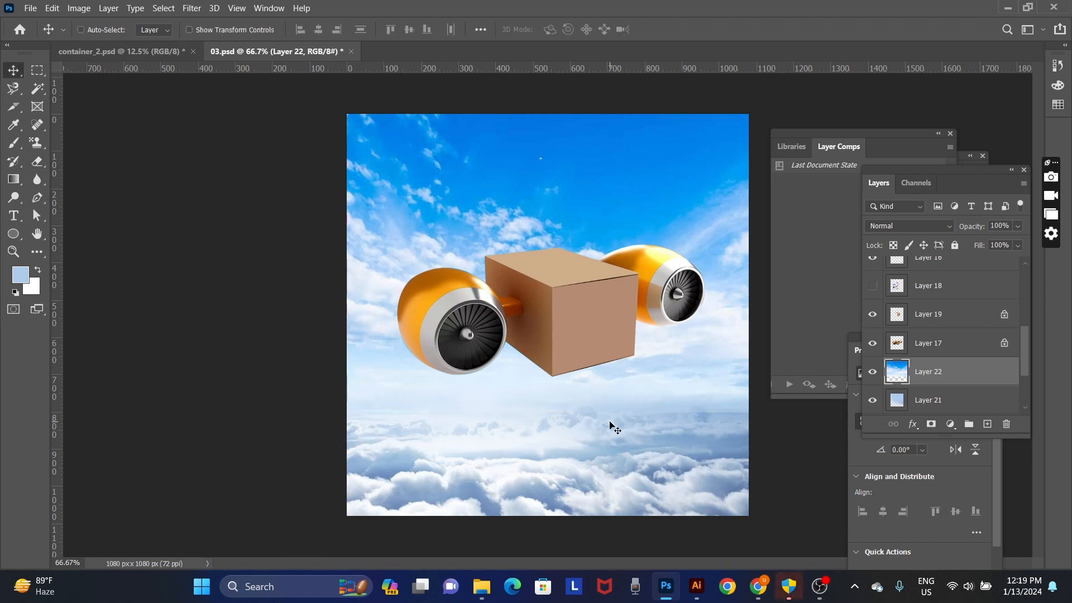
{"action": "left_click_drag", "start_coordinate": [614, 427], "coordinate": [615, 418]}
Lighten the sky photo with Levels, setting the black output level to 43 and the white output level to 255.
{"action": "key", "text": "ctrl+l"}
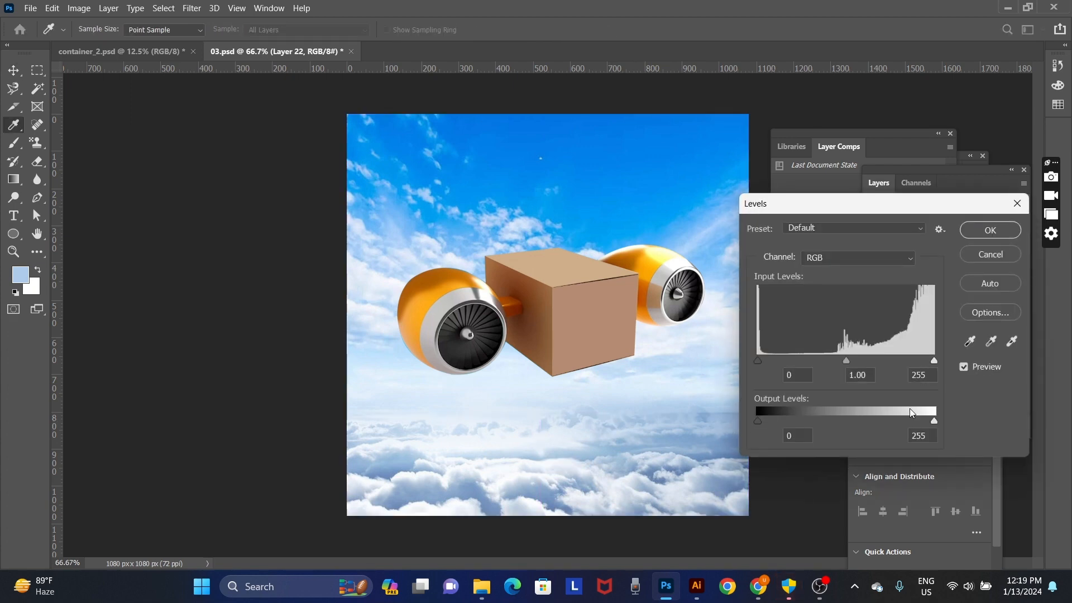
{"action": "left_click_drag", "start_coordinate": [935, 420], "coordinate": [1029, 408]}
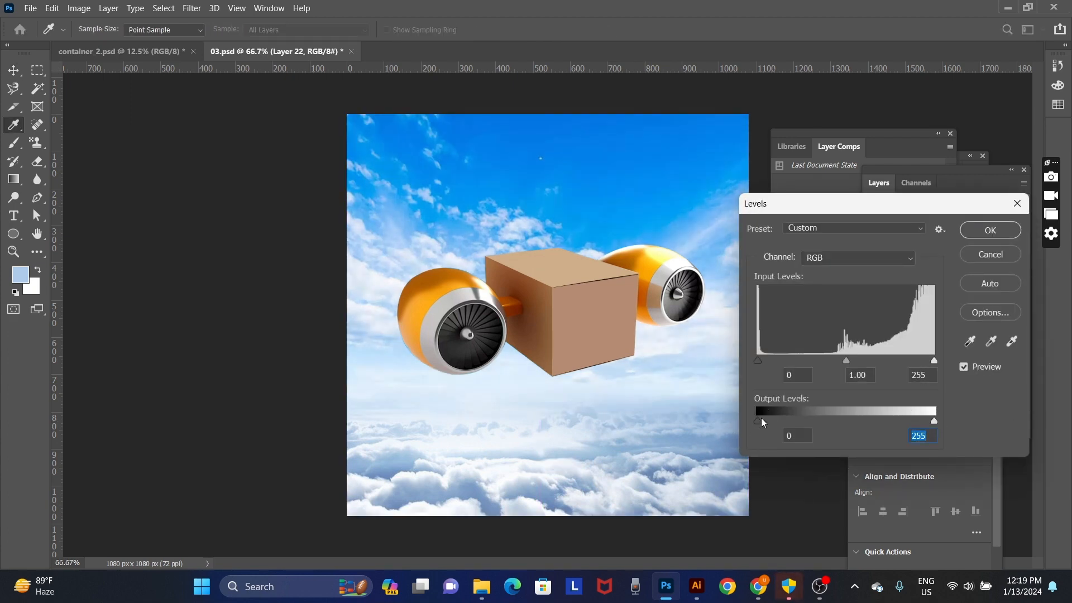
{"action": "left_click_drag", "start_coordinate": [759, 420], "coordinate": [831, 416]}
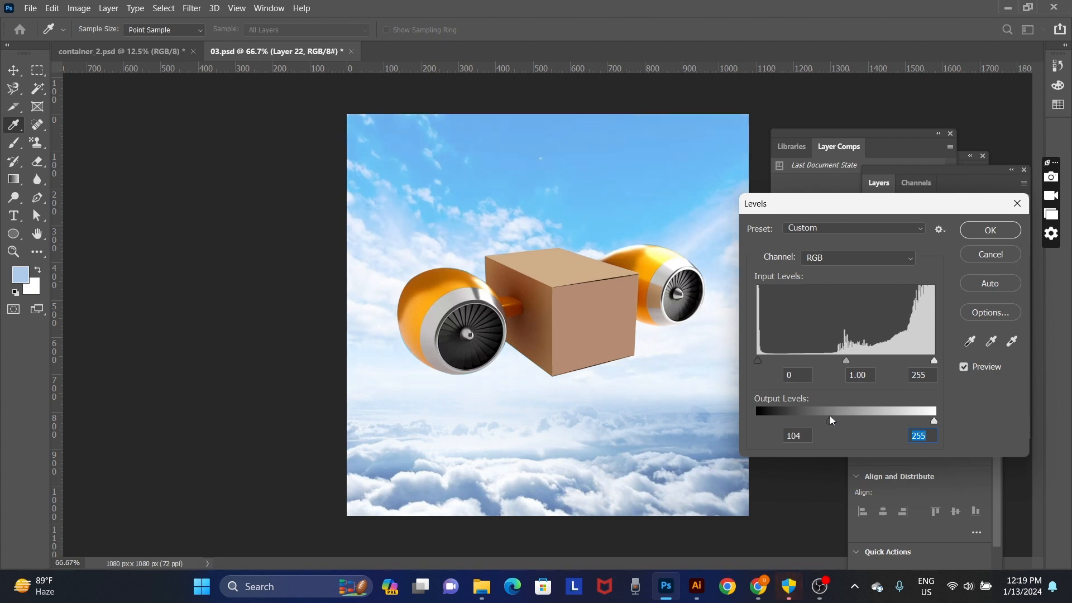
{"action": "key", "text": "shift+Tab"}
{"action": "left_click_drag", "start_coordinate": [828, 426], "coordinate": [789, 425]}
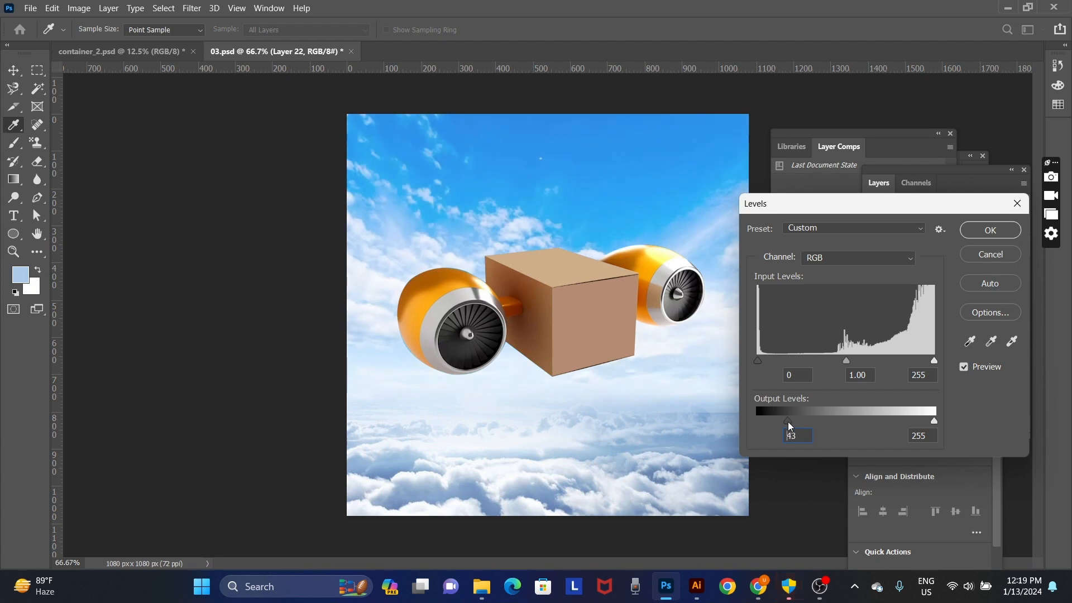
{"action": "key", "text": "Return"}
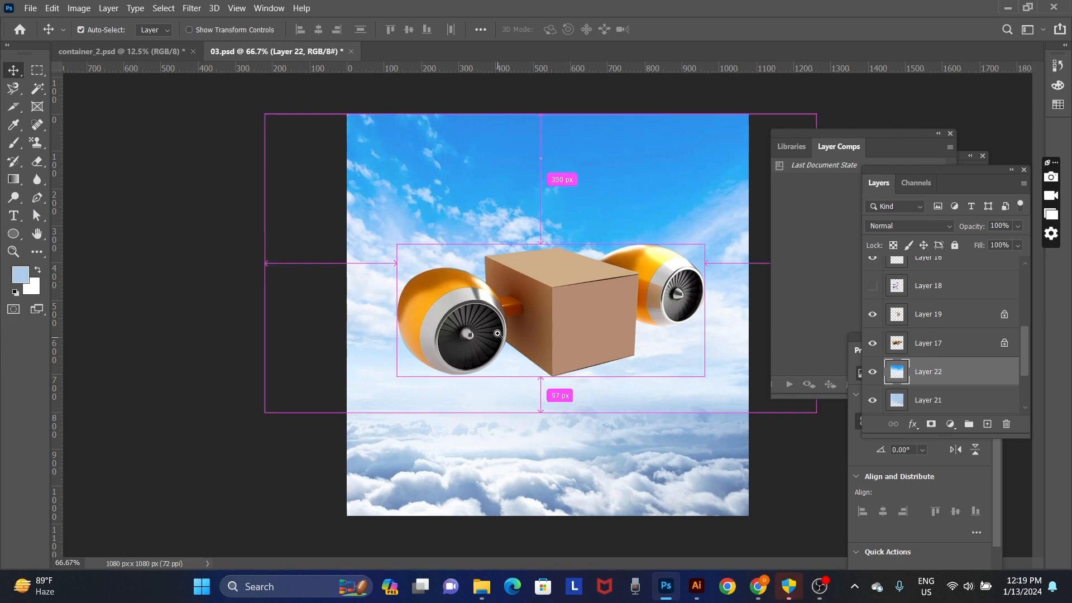
Try a sampled pale blue glow over the left sky on a new layer with a 900 px brush, and delete that layer.
{"action": "scroll", "coordinate": [509, 365], "scroll_direction": "up", "scroll_amount": 1}
{"action": "scroll", "coordinate": [532, 316], "scroll_direction": "down", "scroll_amount": 1}
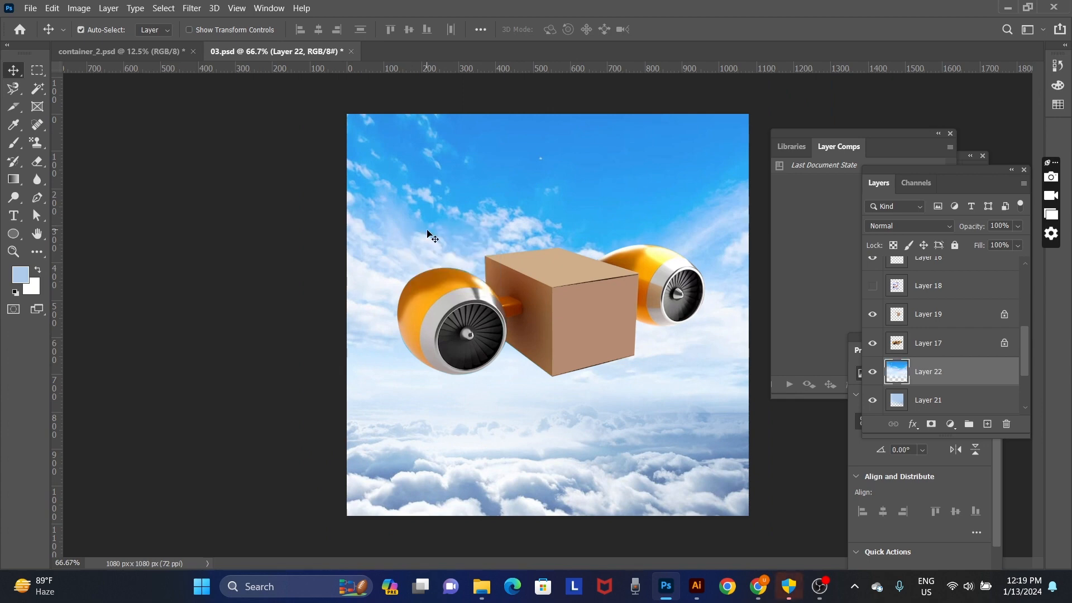
{"action": "key", "text": "ctrl+shift+n"}
{"action": "key", "text": "Return"}
{"action": "key", "text": "b"}
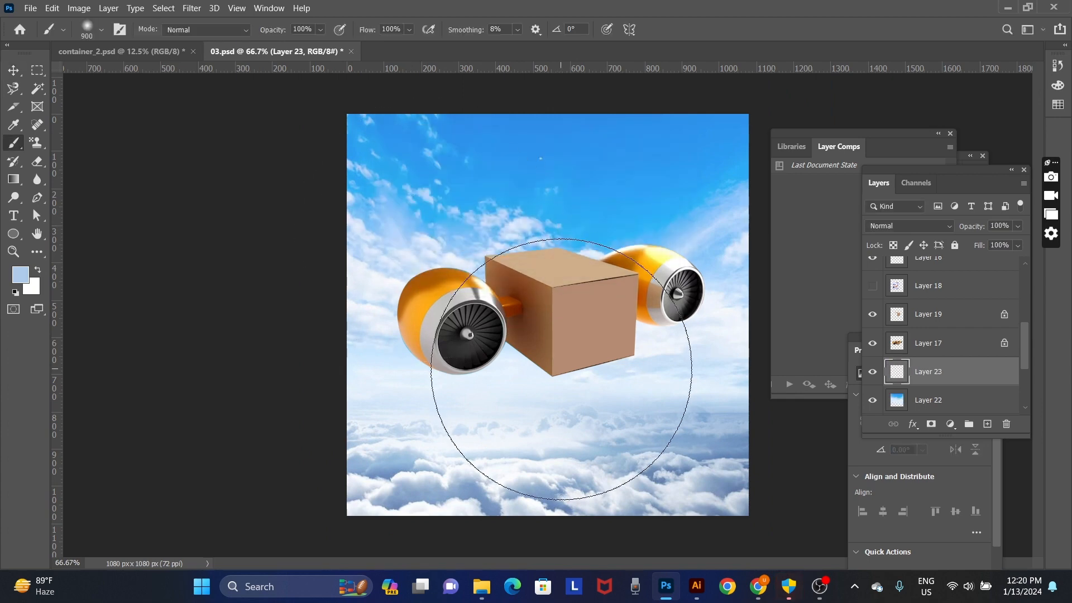
{"action": "left_click", "coordinate": [494, 370], "text": "alt"}
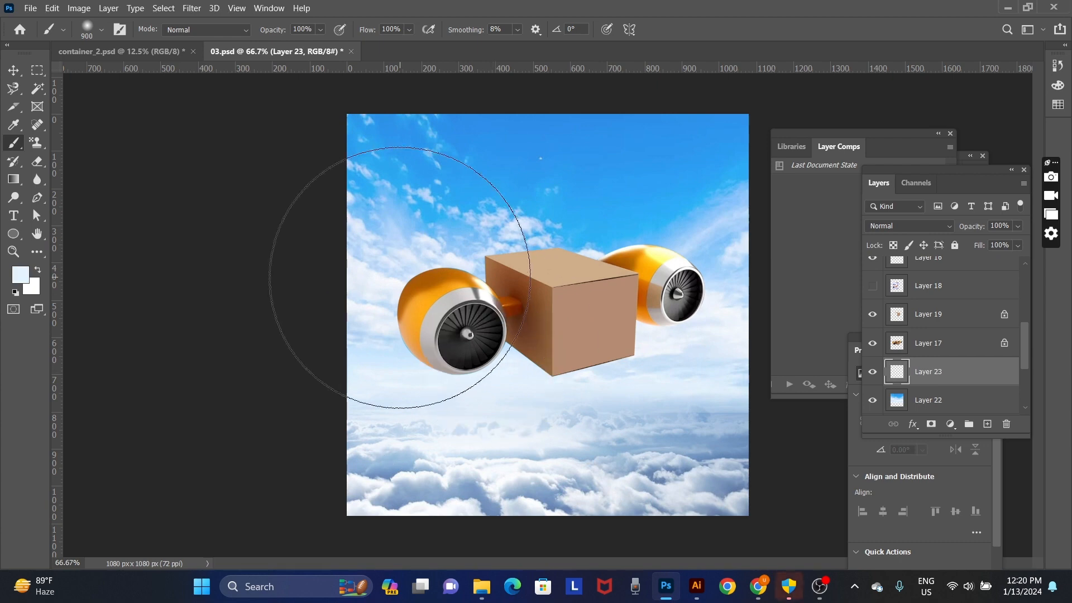
{"action": "left_click", "coordinate": [350, 237]}
{"action": "left_click", "coordinate": [348, 234]}
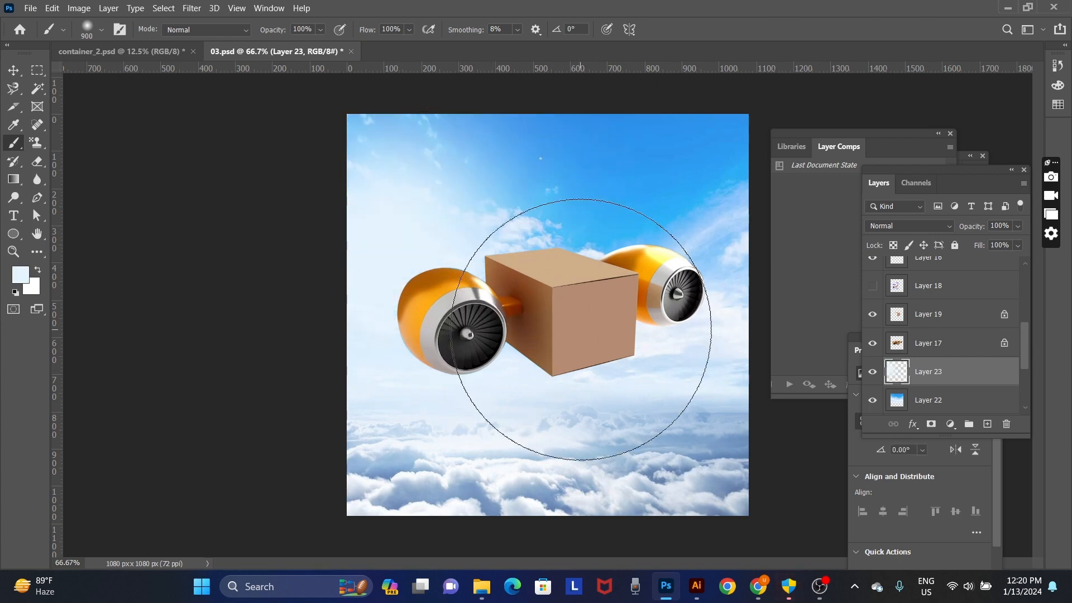
{"action": "key", "text": "Delete"}
Try a 50-300mm Zoom lens flare at 186% brightness on the left part of the sky photo layer, and undo it.
{"action": "key", "text": "v"}
{"action": "right_click", "coordinate": [394, 205]}
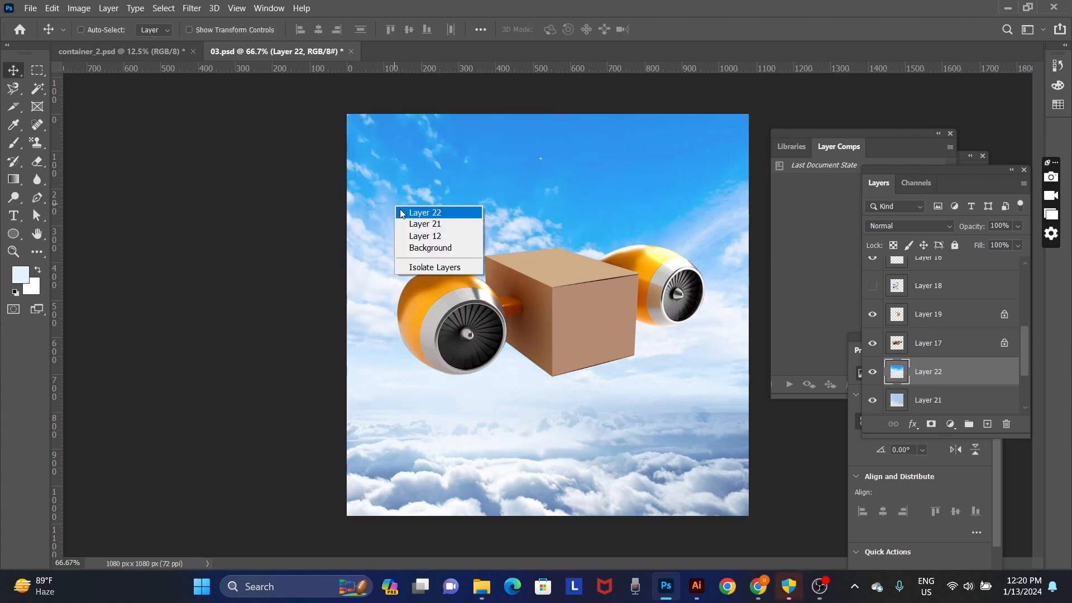
{"action": "left_click", "coordinate": [400, 212]}
{"action": "left_click", "coordinate": [200, 10]}
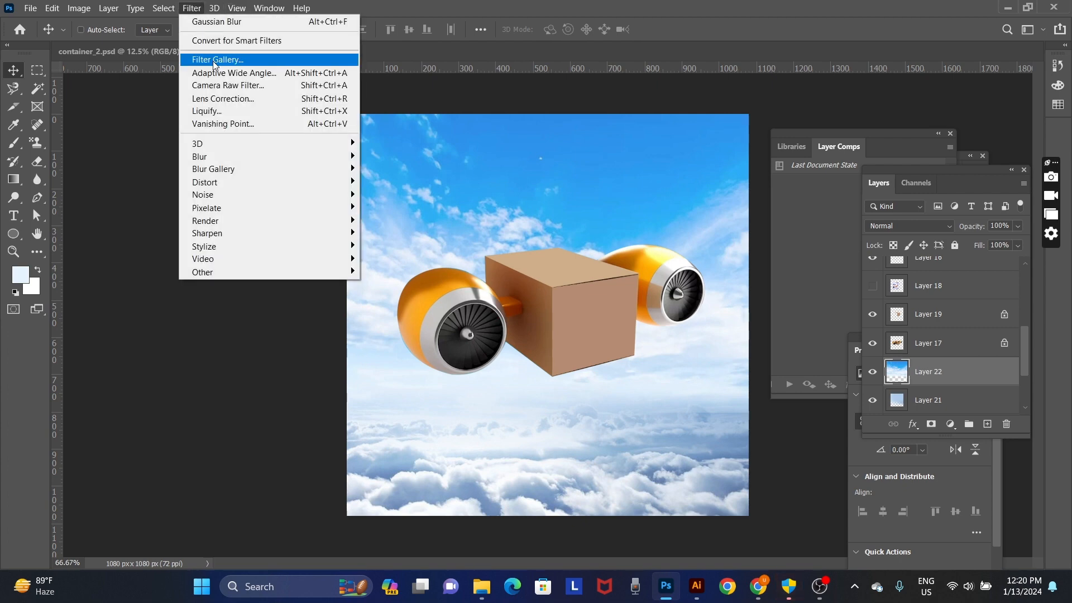
{"action": "mouse_move", "coordinate": [306, 227]}
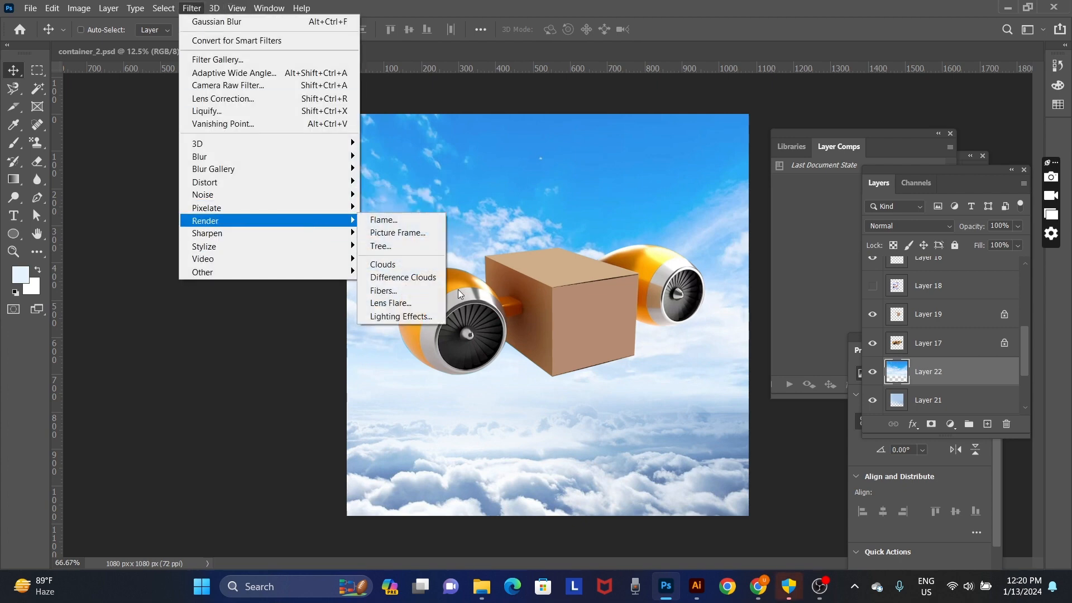
{"action": "left_click", "coordinate": [408, 303]}
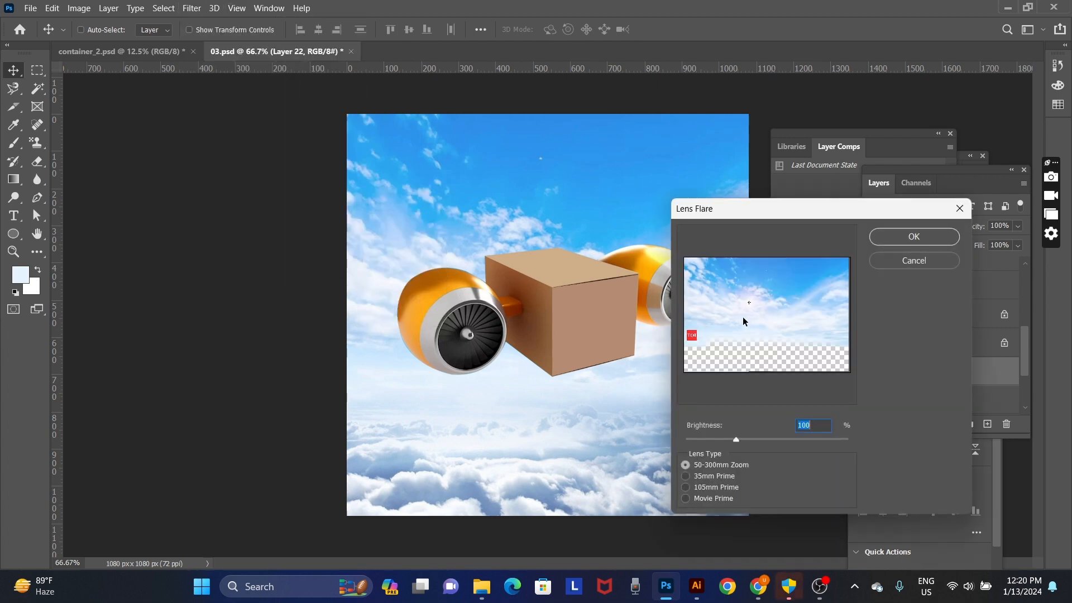
{"action": "left_click", "coordinate": [723, 311]}
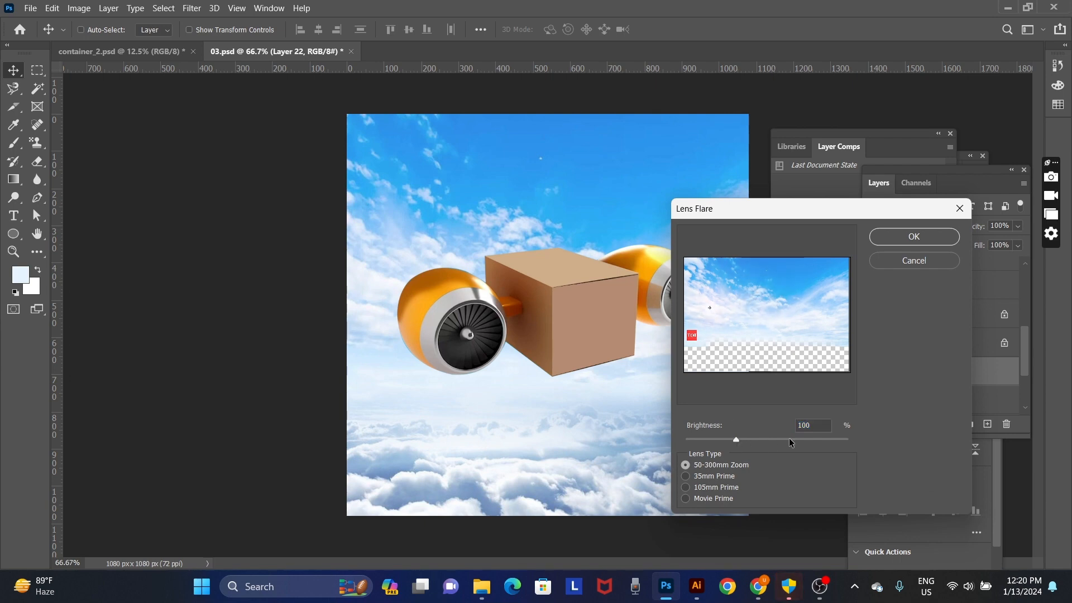
{"action": "left_click_drag", "start_coordinate": [736, 439], "coordinate": [784, 440]}
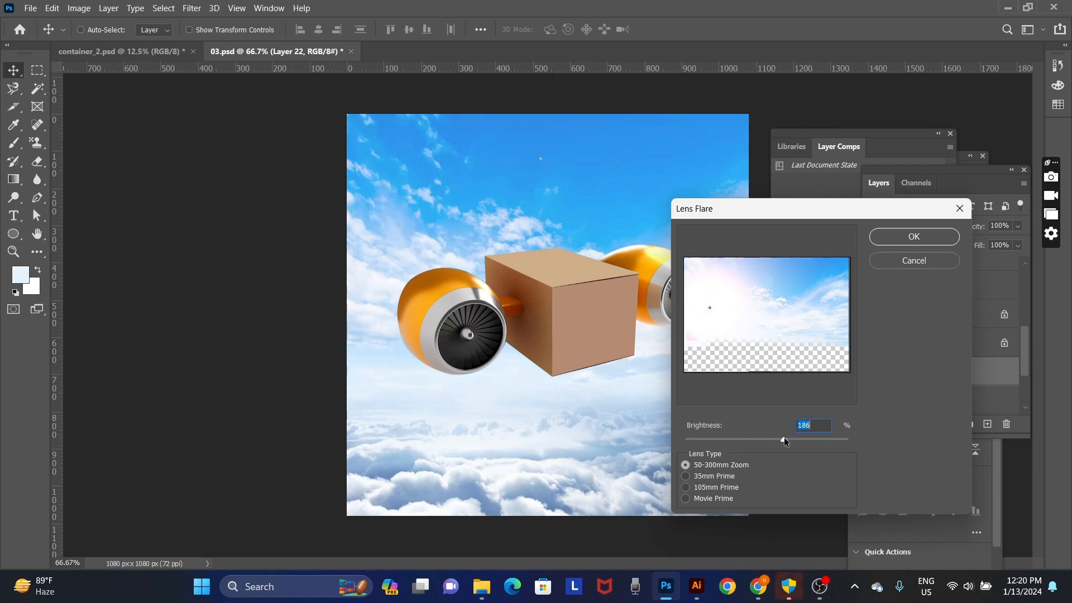
{"action": "left_click", "coordinate": [914, 239]}
{"action": "key", "text": "ctrl+z"}
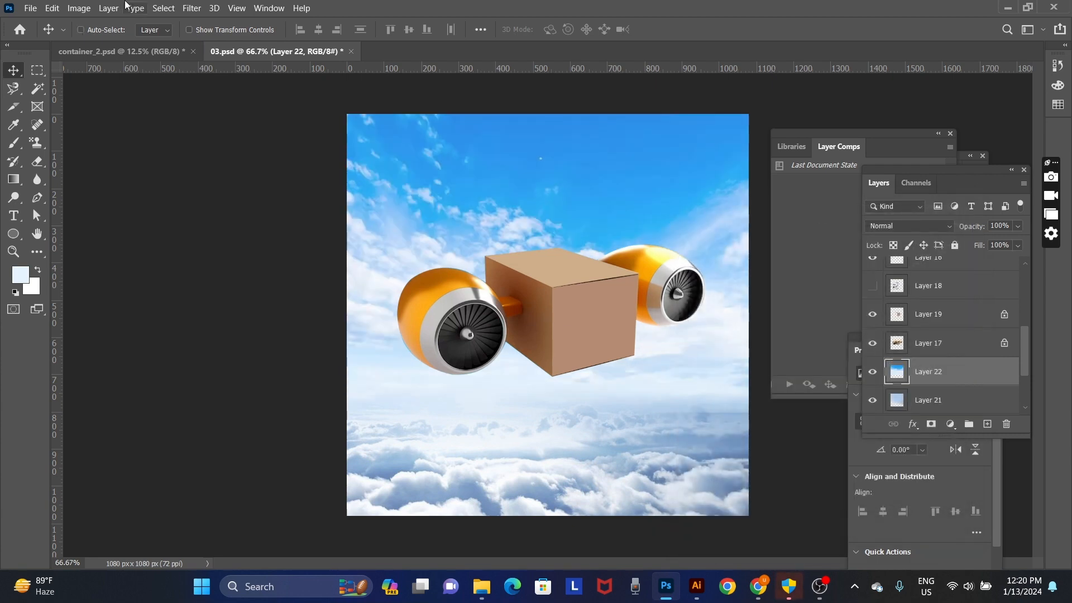
Apply a 50-300mm Zoom lens flare with reduced brightness to the left part of the sky photo layer.
{"action": "left_click", "coordinate": [192, 9]}
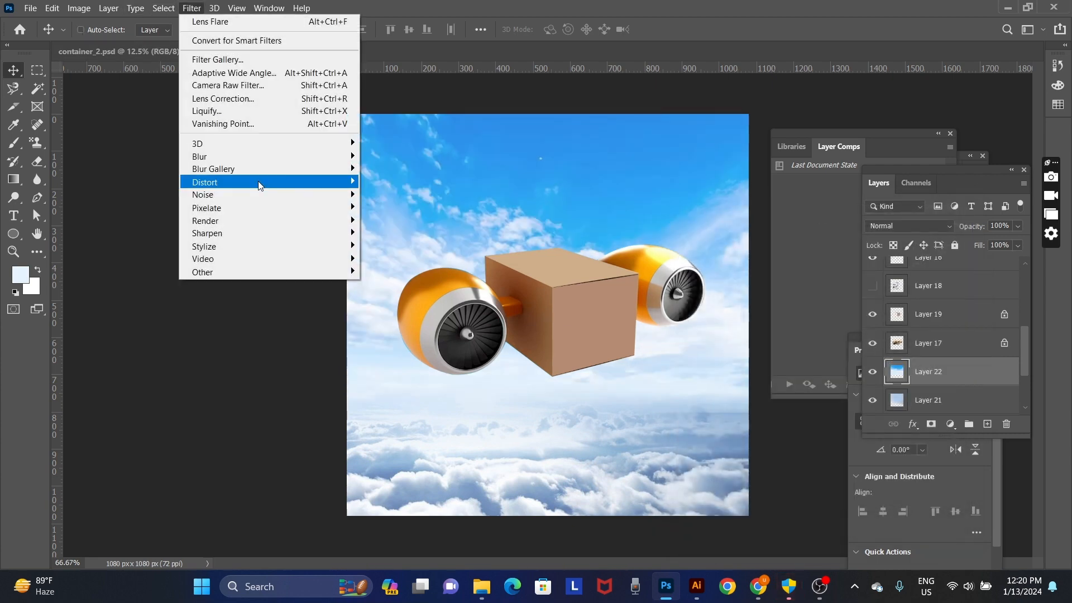
{"action": "mouse_move", "coordinate": [298, 220]}
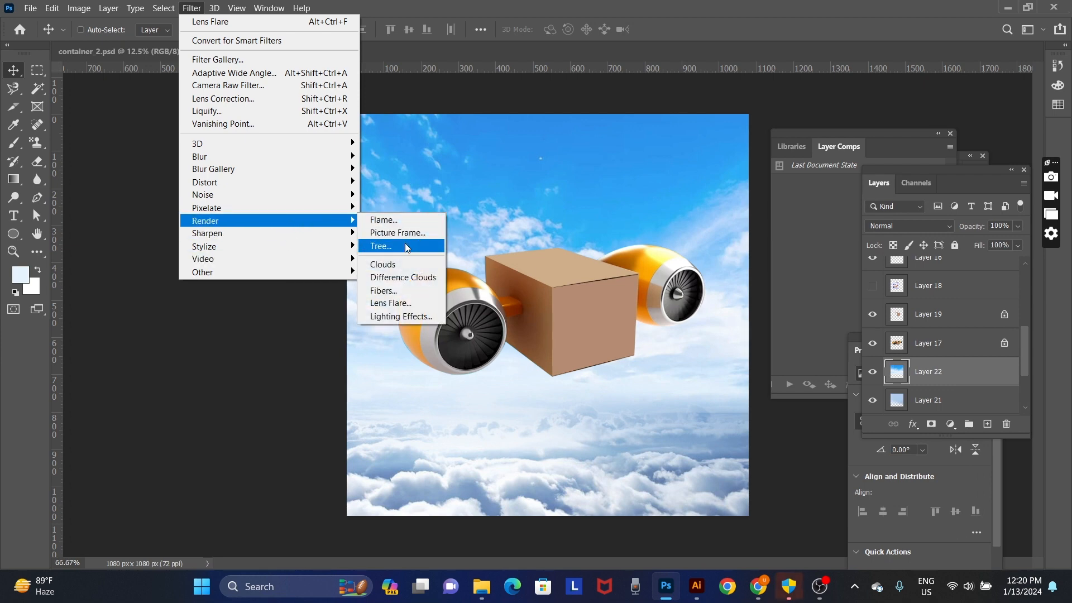
{"action": "left_click", "coordinate": [394, 301]}
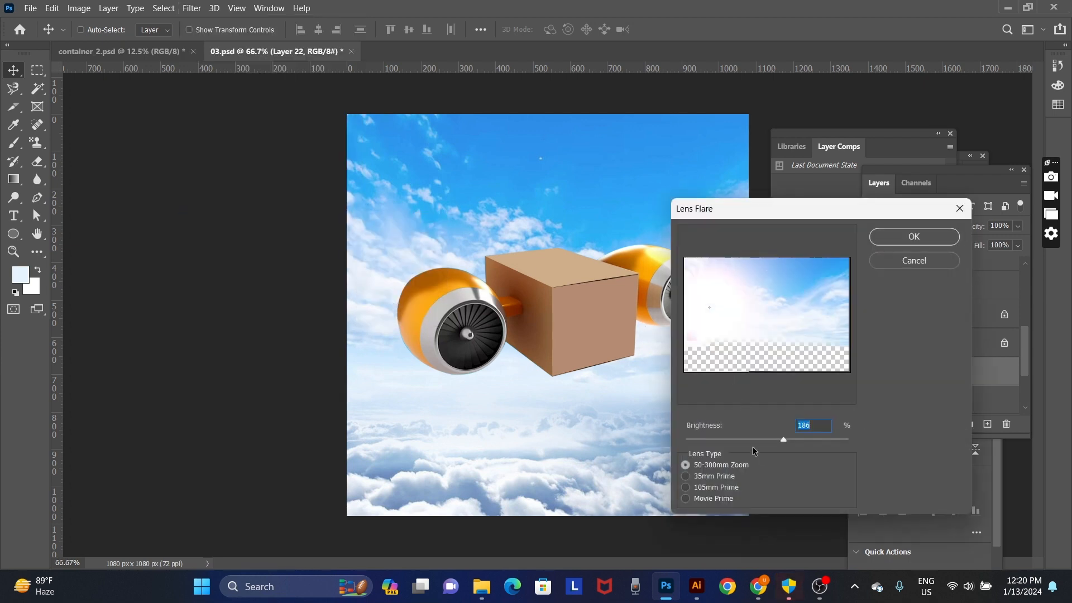
{"action": "left_click_drag", "start_coordinate": [745, 439], "coordinate": [753, 438]}
{"action": "left_click", "coordinate": [911, 236]}
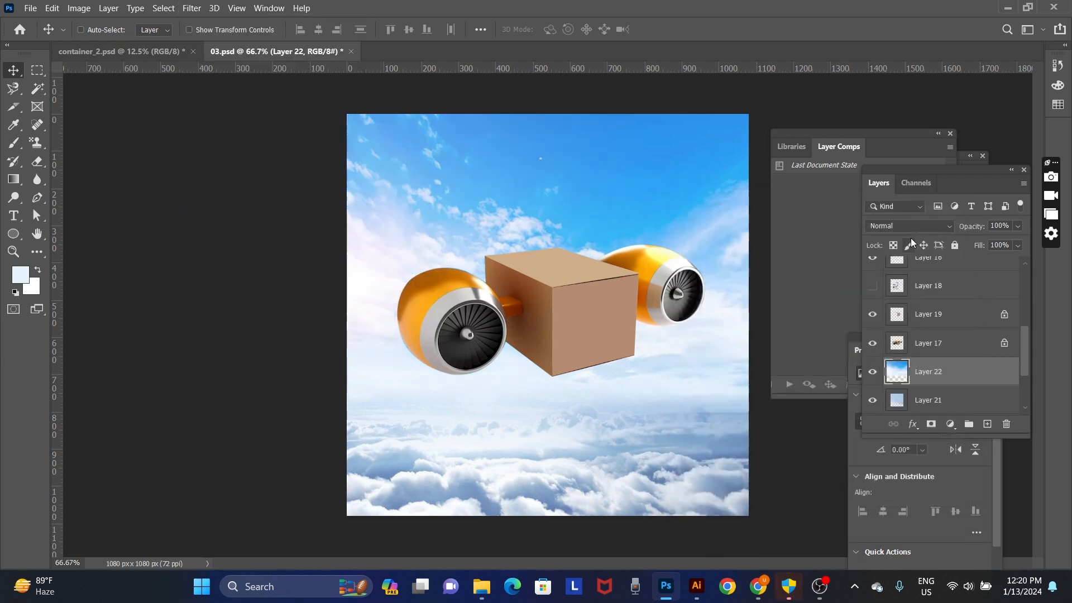
Duplicate the jet engine layer (Layer 17) and lighten the copy with Levels, setting the black output level to 218.
{"action": "right_click", "coordinate": [451, 294]}
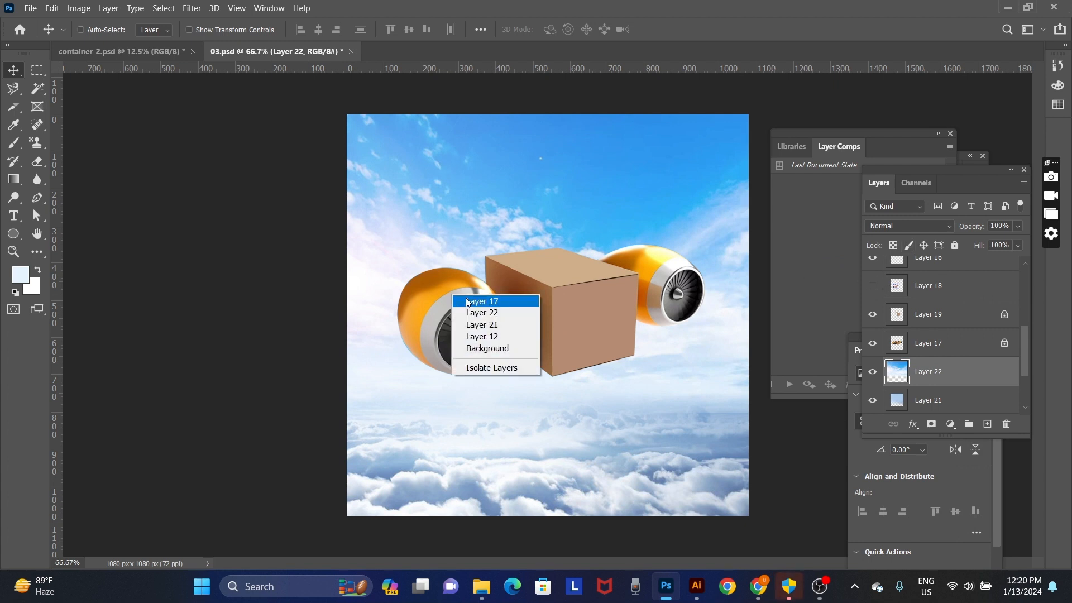
{"action": "left_click", "coordinate": [466, 300]}
{"action": "key", "text": "ctrl+j"}
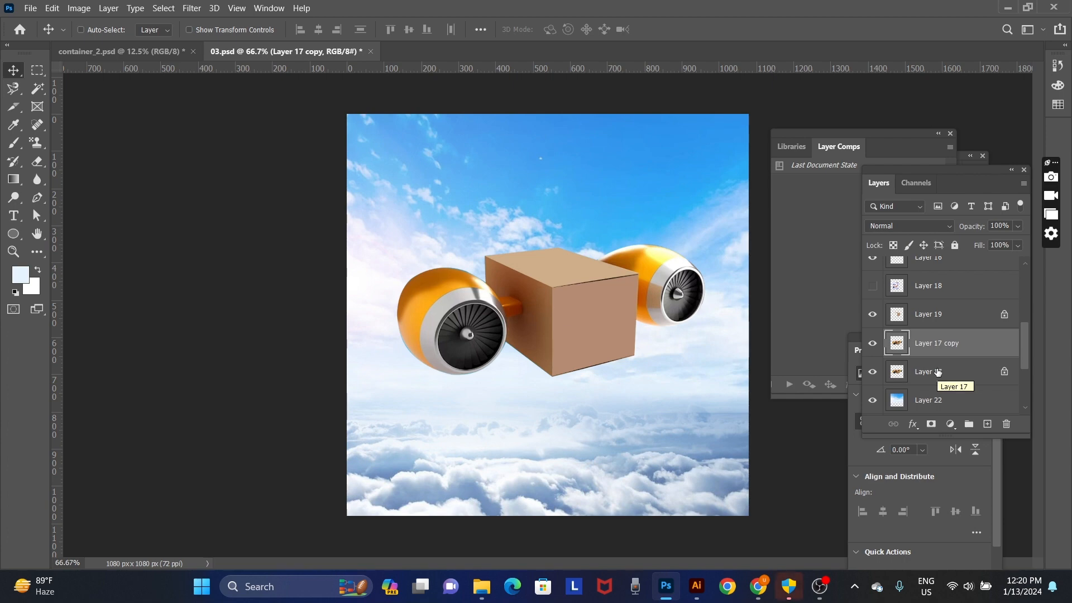
{"action": "key", "text": "ctrl+l"}
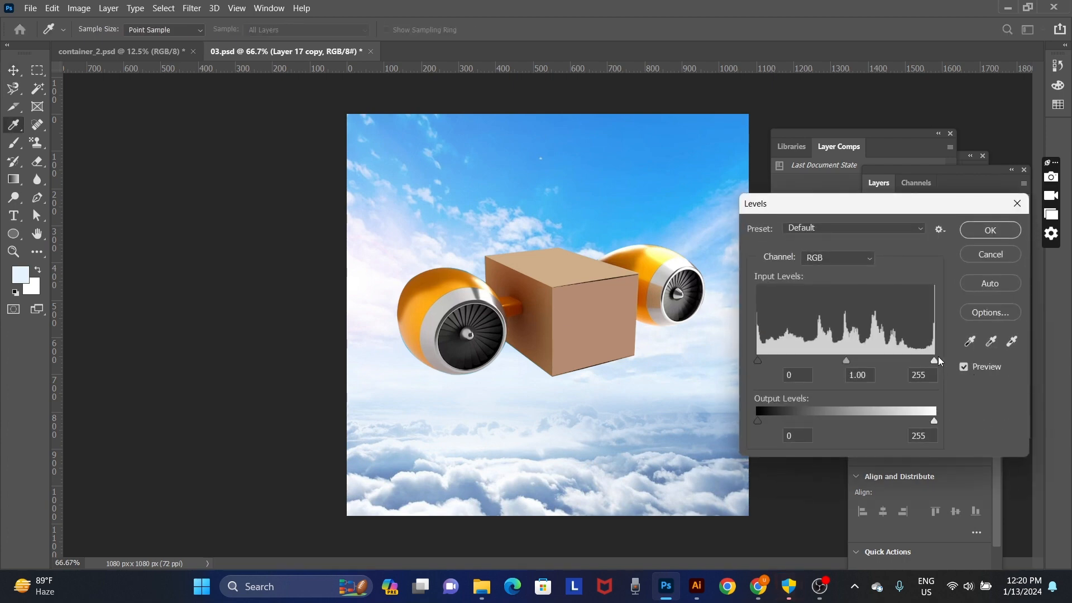
{"action": "mouse_move", "coordinate": [935, 360]}
{"action": "left_mouse_down"}
{"action": "mouse_move", "coordinate": [839, 358]}
{"action": "mouse_move", "coordinate": [939, 361]}
{"action": "left_mouse_up"}
{"action": "left_click_drag", "start_coordinate": [759, 420], "coordinate": [911, 421]}
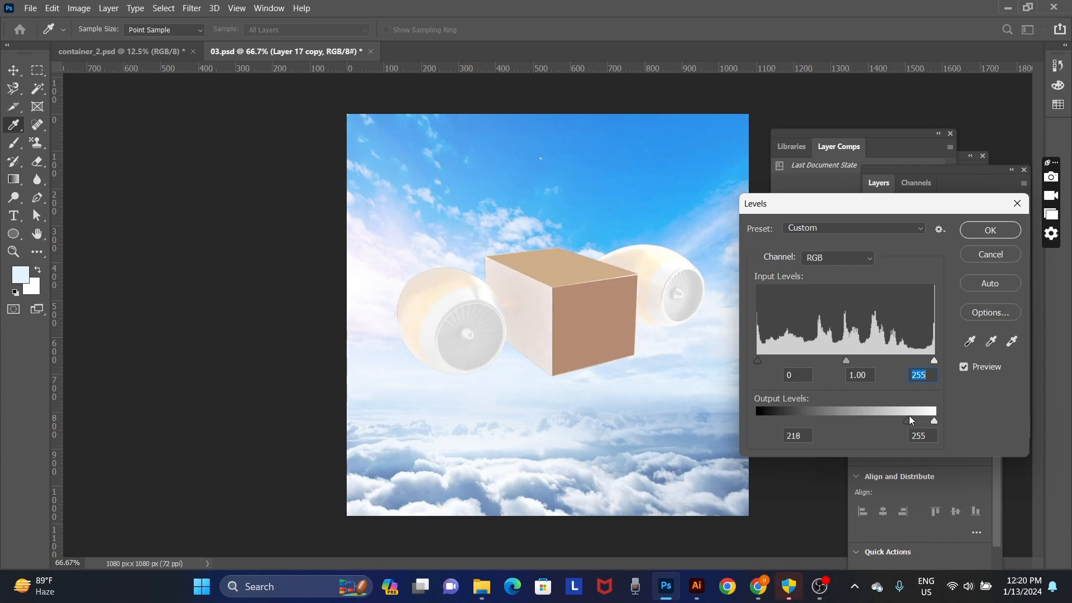
{"action": "key", "text": "Return"}
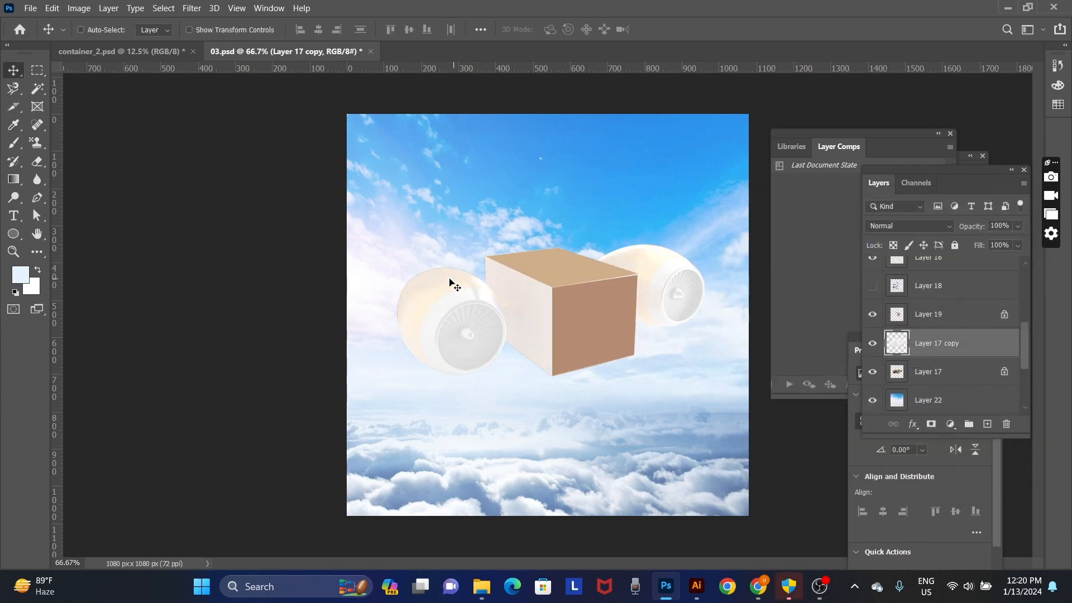
Erase the lightened copy over the left engine's fan, the right engine and the box's front face with a soft eraser, reducing it from 300 px.
{"action": "key", "text": "e"}
{"action": "mouse_move", "coordinate": [468, 334]}
{"action": "left_mouse_down"}
{"action": "mouse_move", "coordinate": [505, 372]}
{"action": "mouse_move", "coordinate": [466, 354]}
{"action": "mouse_move", "coordinate": [475, 332]}
{"action": "left_mouse_up"}
{"action": "key", "text": "bracketright"}
{"action": "key", "text": "bracketleft"}
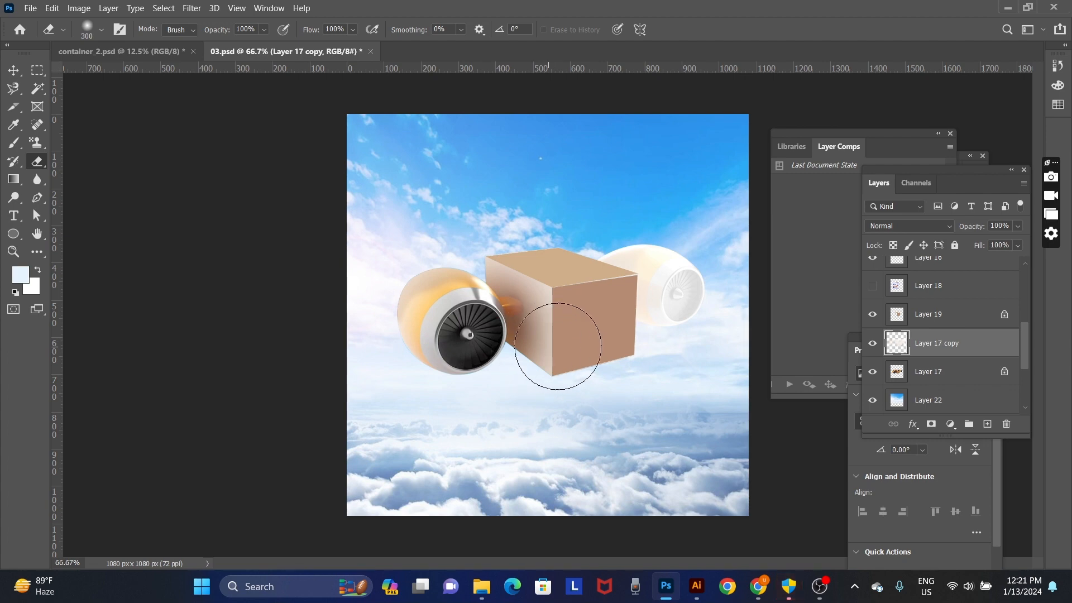
{"action": "mouse_move", "coordinate": [685, 298]}
{"action": "left_mouse_down"}
{"action": "mouse_move", "coordinate": [691, 306]}
{"action": "mouse_move", "coordinate": [680, 285]}
{"action": "mouse_move", "coordinate": [698, 263]}
{"action": "left_mouse_up"}
{"action": "key", "text": "bracketleft"}
{"action": "mouse_move", "coordinate": [617, 300]}
{"action": "left_mouse_down"}
{"action": "mouse_move", "coordinate": [635, 333]}
{"action": "mouse_move", "coordinate": [614, 322]}
{"action": "mouse_move", "coordinate": [606, 364]}
{"action": "mouse_move", "coordinate": [600, 340]}
{"action": "left_mouse_up"}
{"action": "key", "text": "bracketleft"}
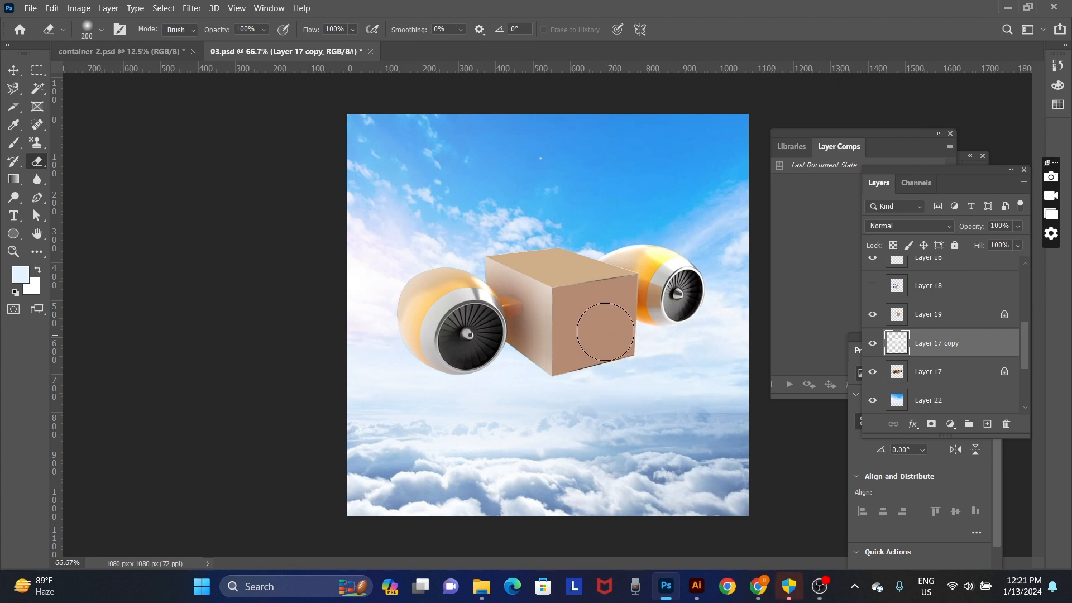
Erase the remaining haze around the left engine's rim and its bracket beside the box with smaller soft erasers, including 90 px.
{"action": "key", "text": "bracketleft"}
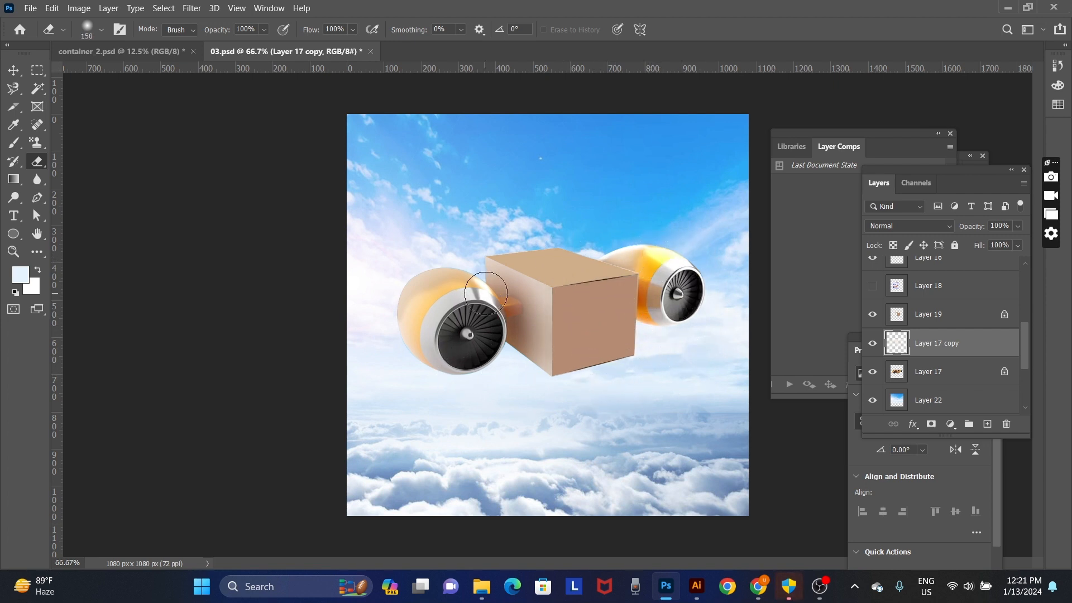
{"action": "left_click_drag", "start_coordinate": [486, 293], "coordinate": [506, 369]}
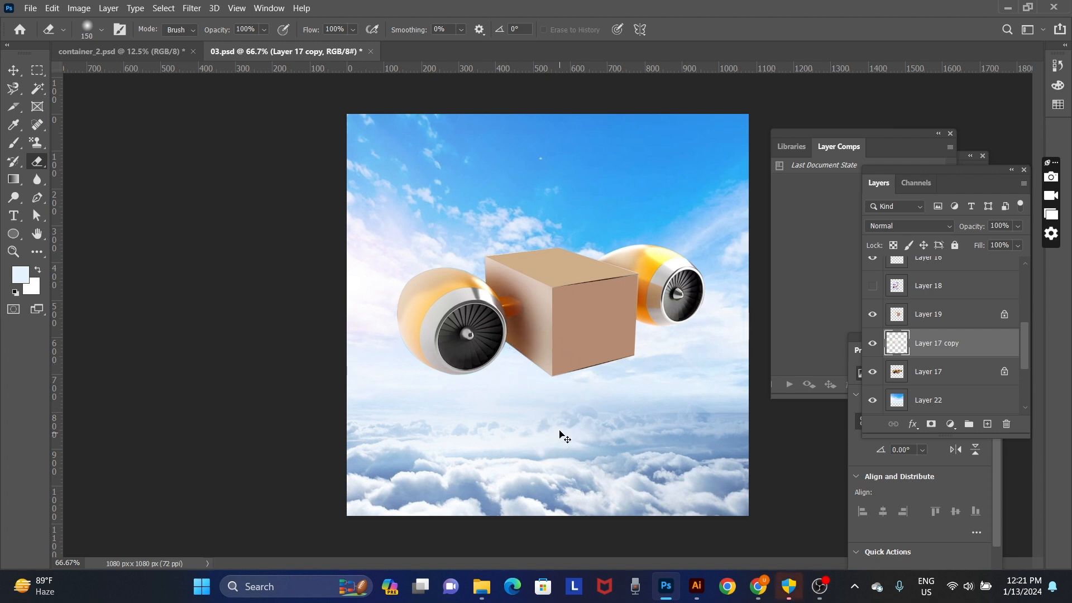
{"action": "key", "text": "ctrl+z"}
{"action": "left_click_drag", "start_coordinate": [506, 320], "coordinate": [499, 340]}
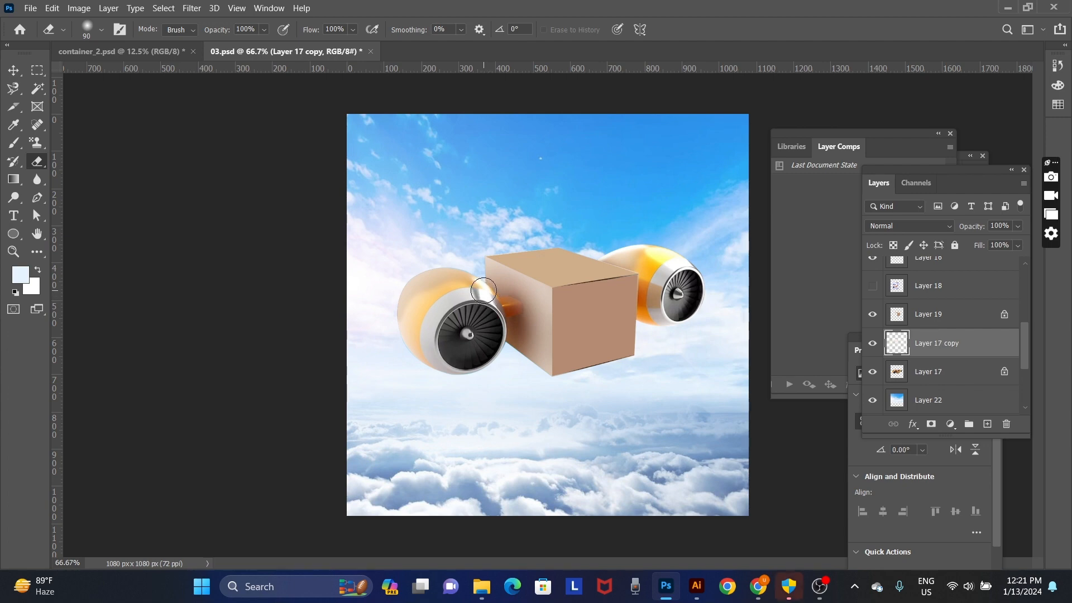
{"action": "mouse_move", "coordinate": [484, 290]}
{"action": "left_mouse_down"}
{"action": "mouse_move", "coordinate": [498, 345]}
{"action": "mouse_move", "coordinate": [502, 315]}
{"action": "mouse_move", "coordinate": [510, 362]}
{"action": "left_mouse_up"}
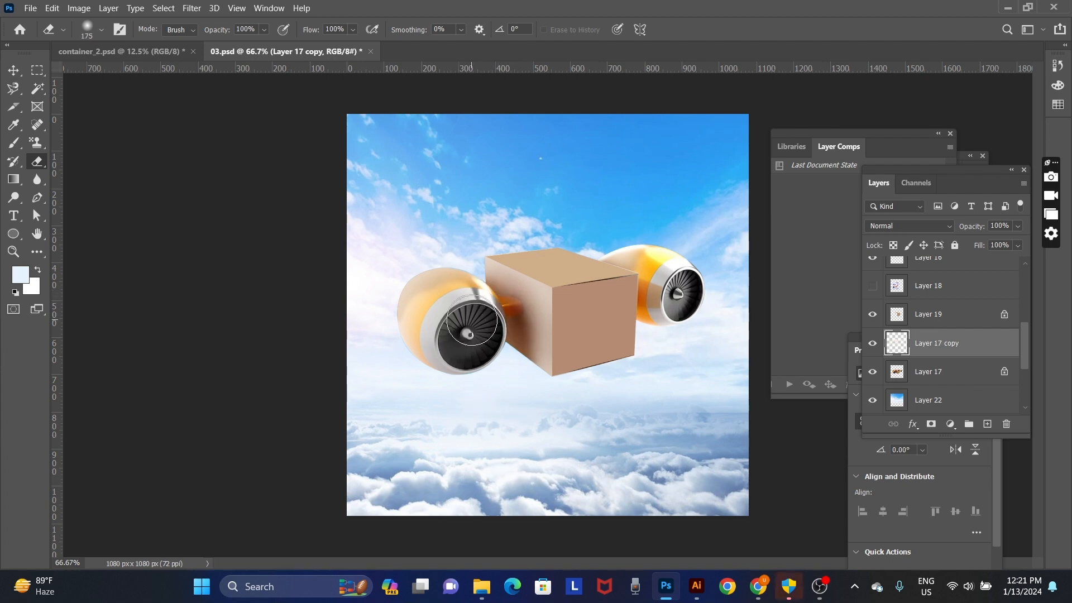
{"action": "key", "text": "bracketright"}
{"action": "key", "text": "bracketright"}
{"action": "key", "text": "bracketright"}
{"action": "key", "text": "bracketright"}
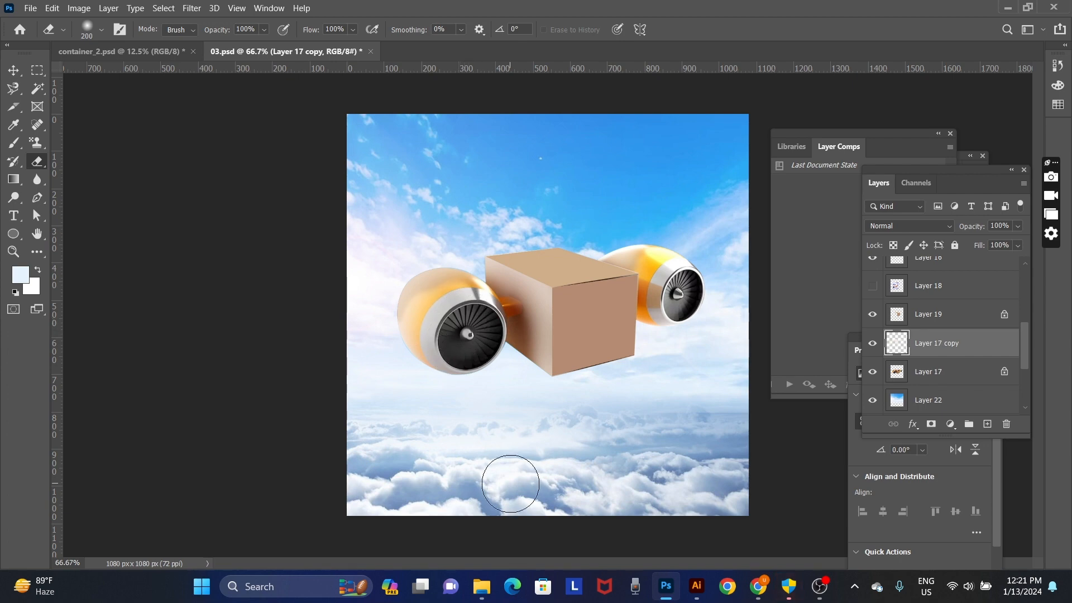
Sample the light orange of the left engine and paint its upper outer edge on Layer 17 with a 90 px soft brush.
{"action": "left_click", "coordinate": [960, 378]}
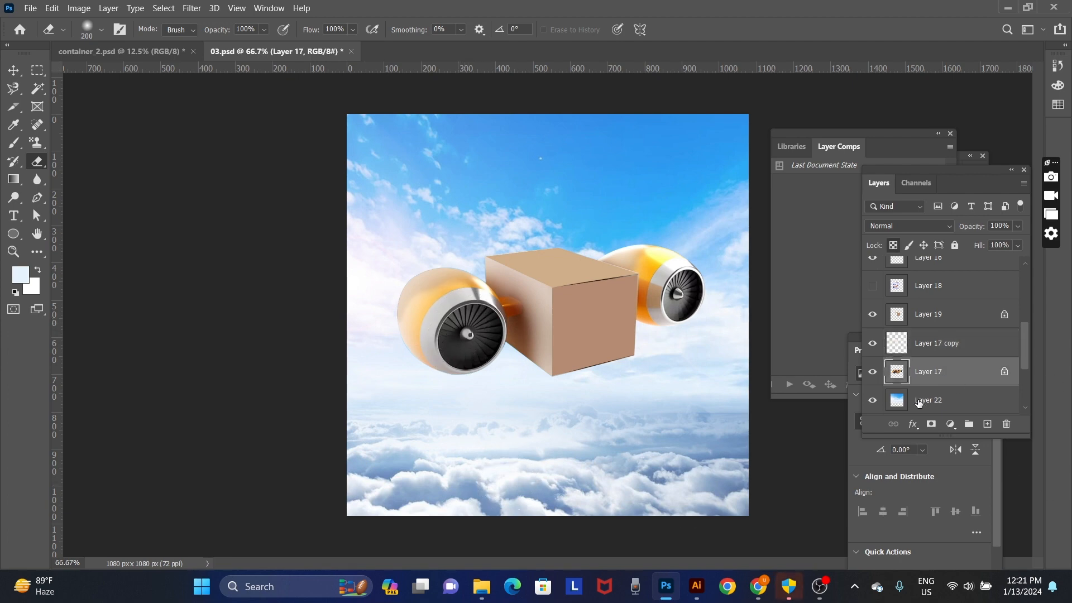
{"action": "key", "text": "b"}
{"action": "left_click", "coordinate": [425, 306], "text": "alt"}
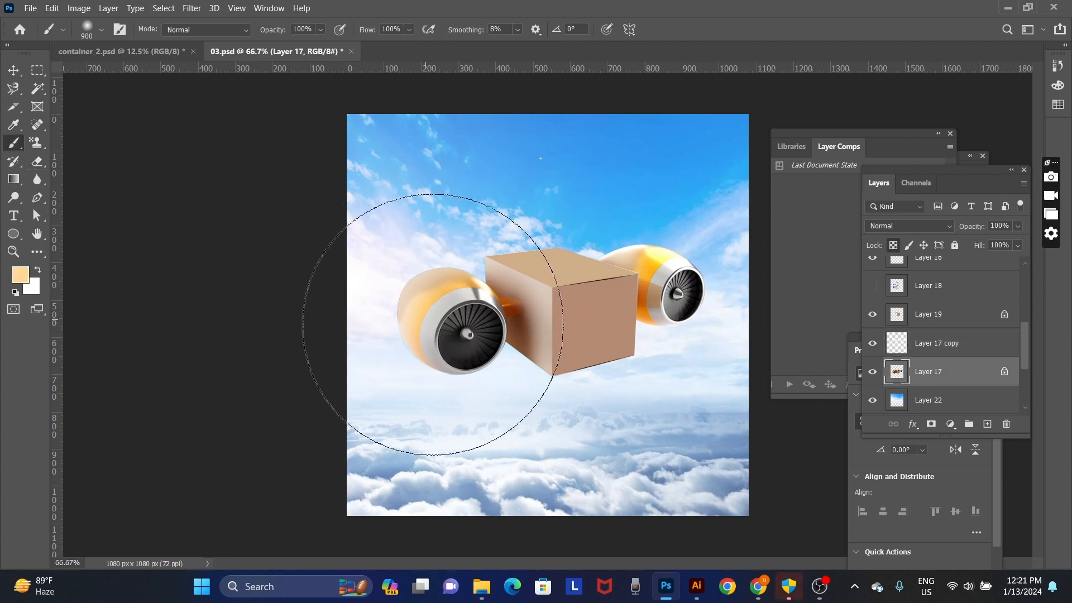
{"action": "key", "text": "bracketleft"}
{"action": "key", "text": "bracketleft"}
{"action": "key", "text": "bracketleft"}
{"action": "key", "text": "bracketleft"}
{"action": "key", "text": "bracketleft"}
{"action": "key", "text": "bracketleft"}
{"action": "key", "text": "bracketleft"}
{"action": "key", "text": "bracketleft"}
{"action": "key", "text": "bracketleft"}
{"action": "key", "text": "bracketleft"}
{"action": "key", "text": "bracketleft"}
{"action": "key", "text": "bracketleft"}
{"action": "mouse_move", "coordinate": [393, 316]}
{"action": "left_mouse_down"}
{"action": "mouse_move", "coordinate": [411, 278]}
{"action": "mouse_move", "coordinate": [399, 295]}
{"action": "mouse_move", "coordinate": [442, 272]}
{"action": "left_mouse_up"}
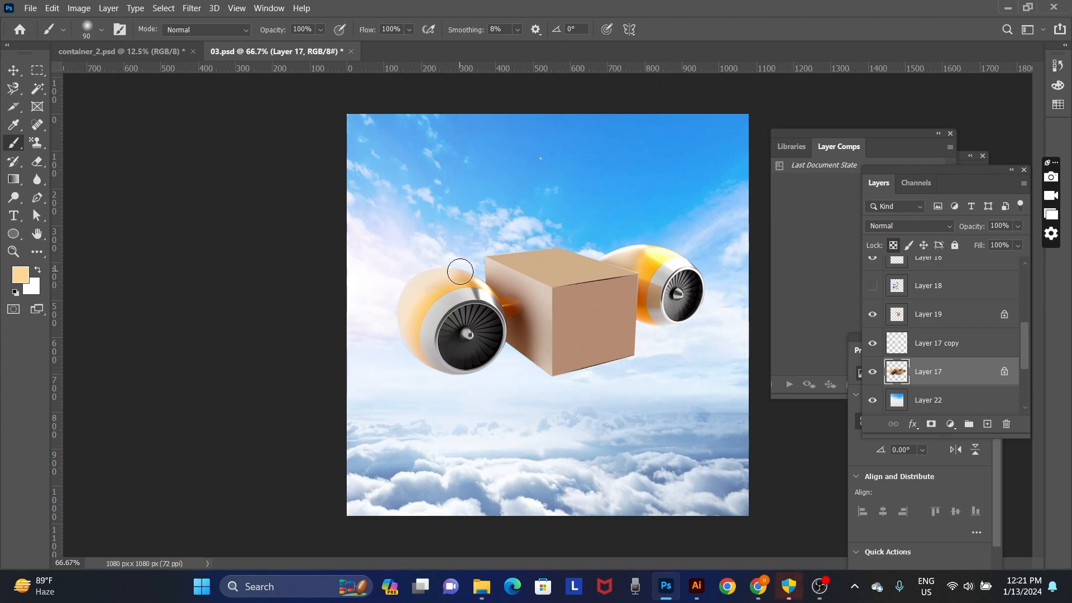
{"action": "left_click", "coordinate": [507, 289], "text": "ctrl"}
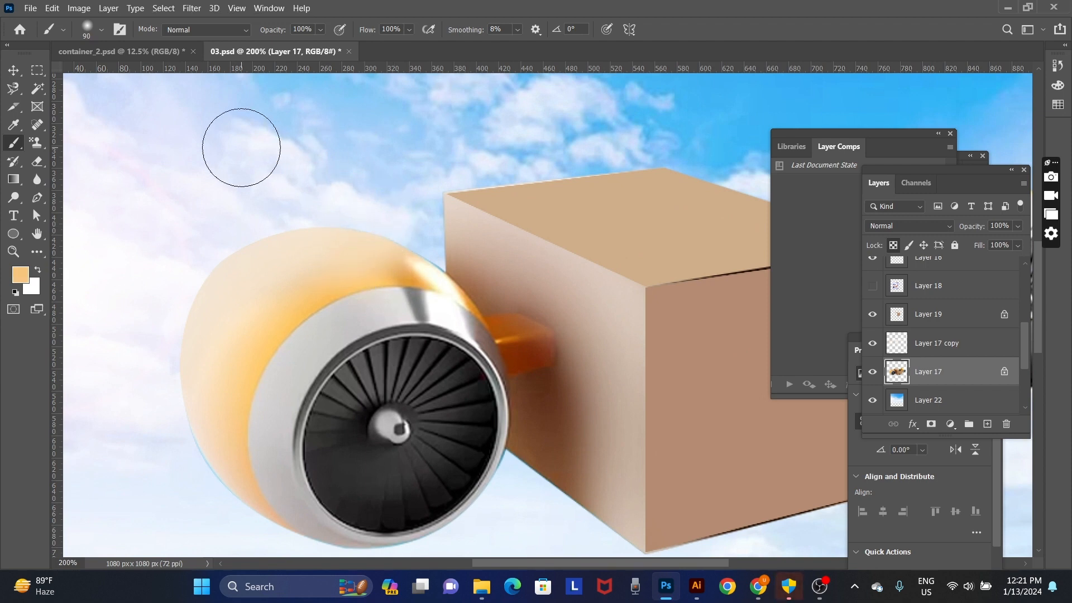
{"action": "left_click", "coordinate": [312, 296], "text": "ctrl+alt"}
{"action": "left_click", "coordinate": [312, 297], "text": "ctrl+alt"}
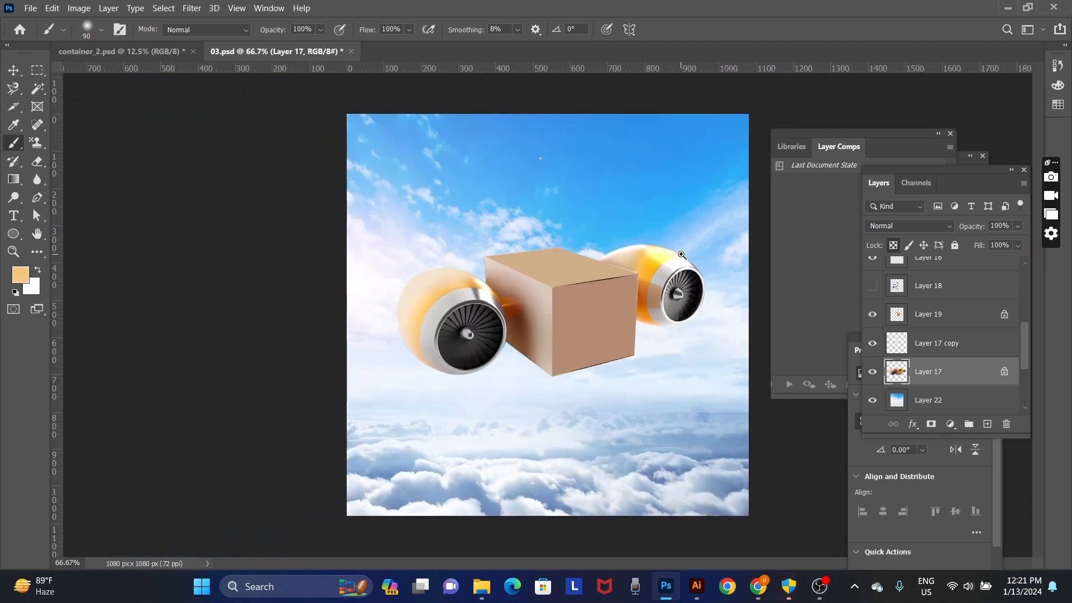
{"action": "key", "text": "v"}
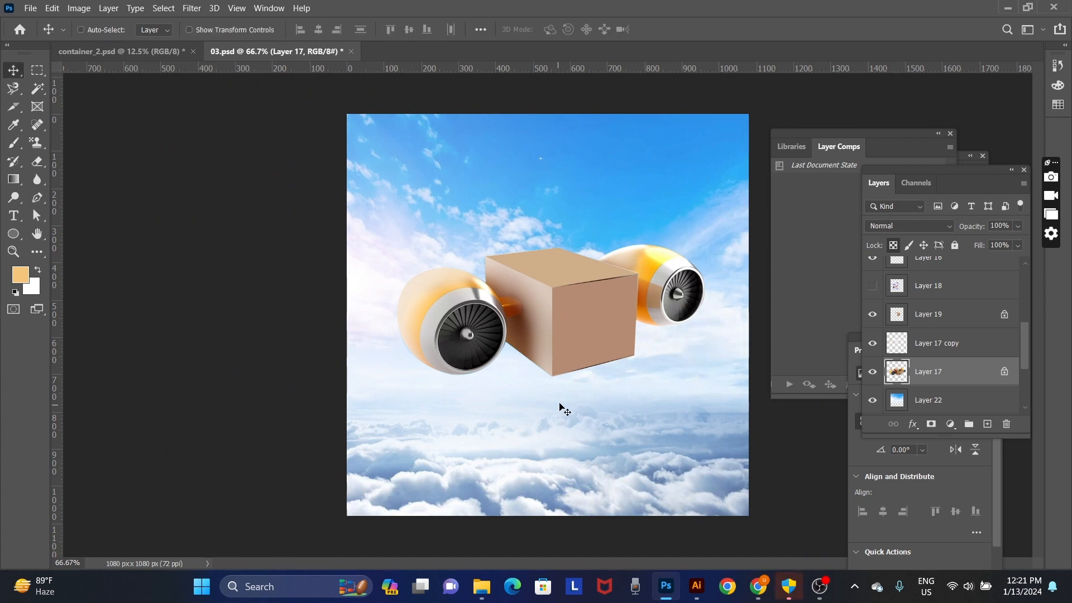
Select the dark ring along the upper rim of the left engine's fan on Layer 17 using the Magic Wand at tolerance 32.
{"action": "left_click", "coordinate": [481, 328], "text": "ctrl"}
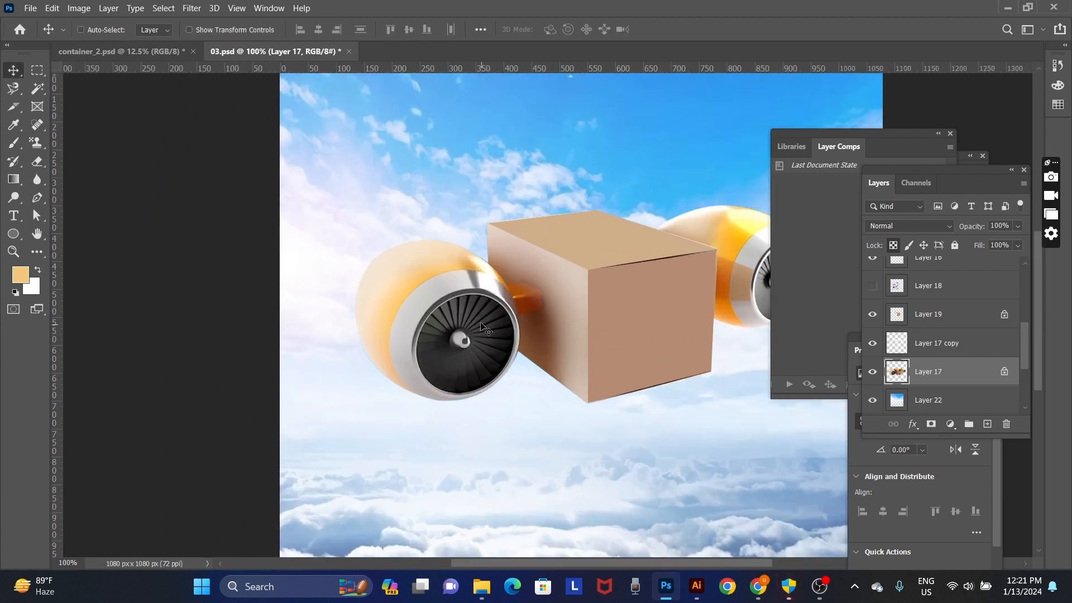
{"action": "right_click", "coordinate": [475, 307]}
{"action": "left_click", "coordinate": [483, 314]}
{"action": "left_click", "coordinate": [512, 374], "text": "ctrl"}
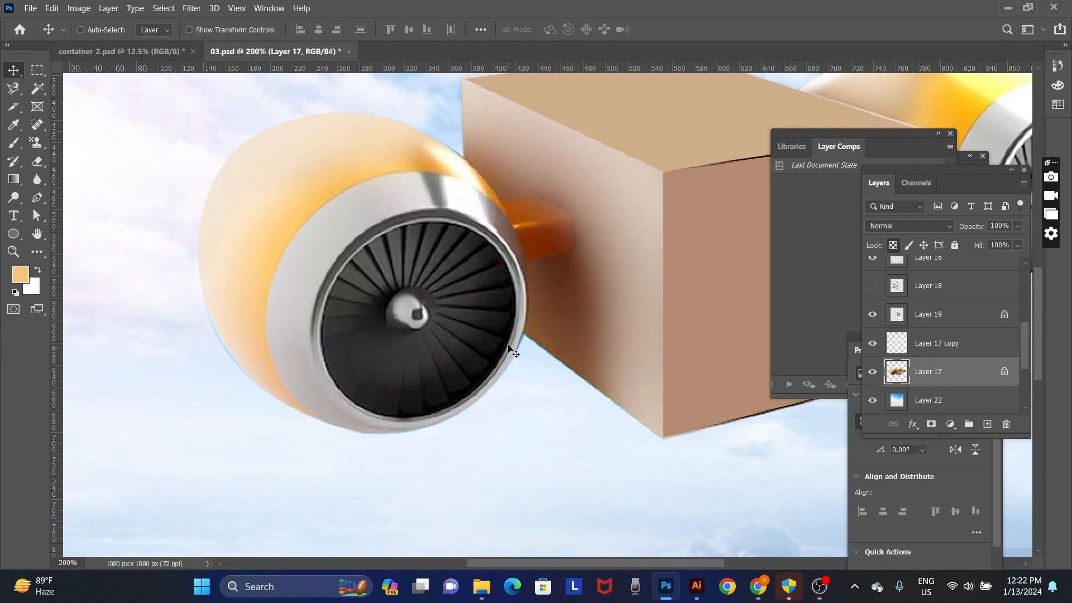
{"action": "key", "text": "w"}
{"action": "left_click", "coordinate": [406, 215]}
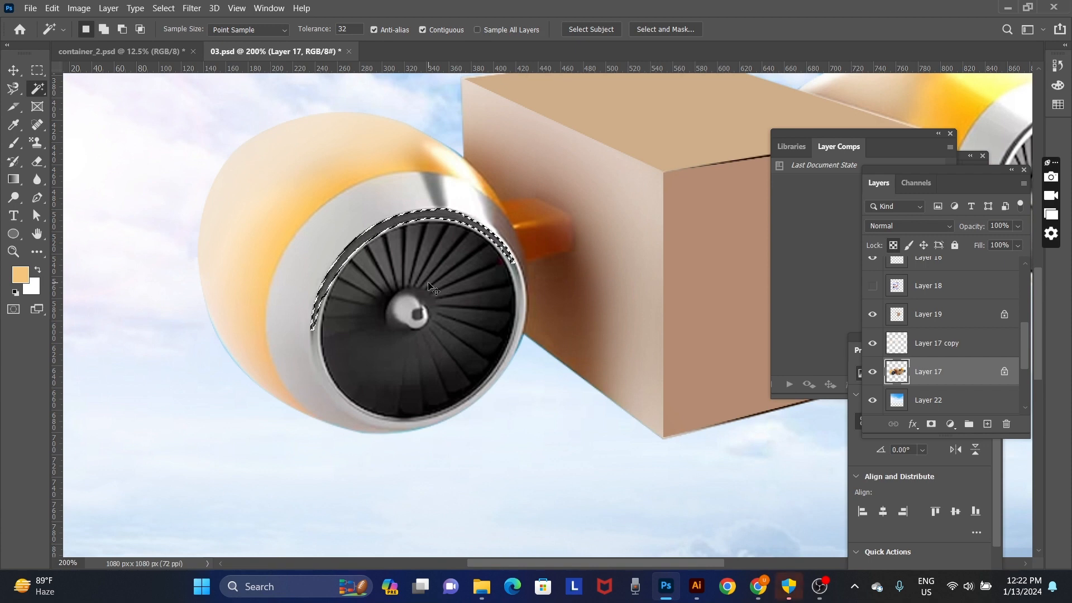
Add a new layer above Layer 17 and sample the pale blue of the sky below the left engine as foreground colour.
{"action": "key", "text": "ctrl+shift+n"}
{"action": "key", "text": "Return"}
{"action": "key", "text": "i"}
{"action": "left_click", "coordinate": [538, 463]}
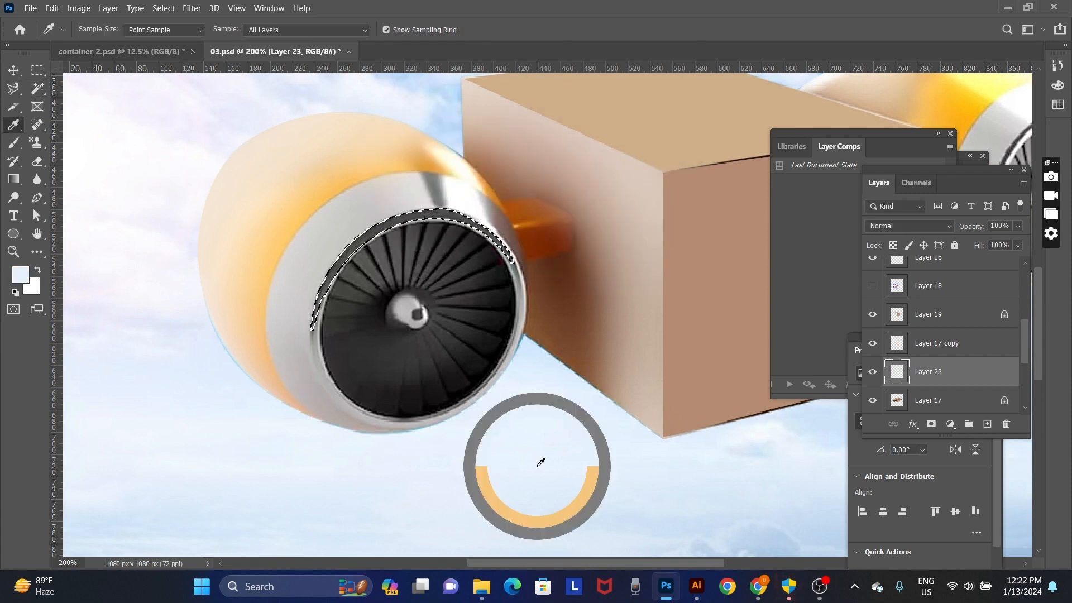